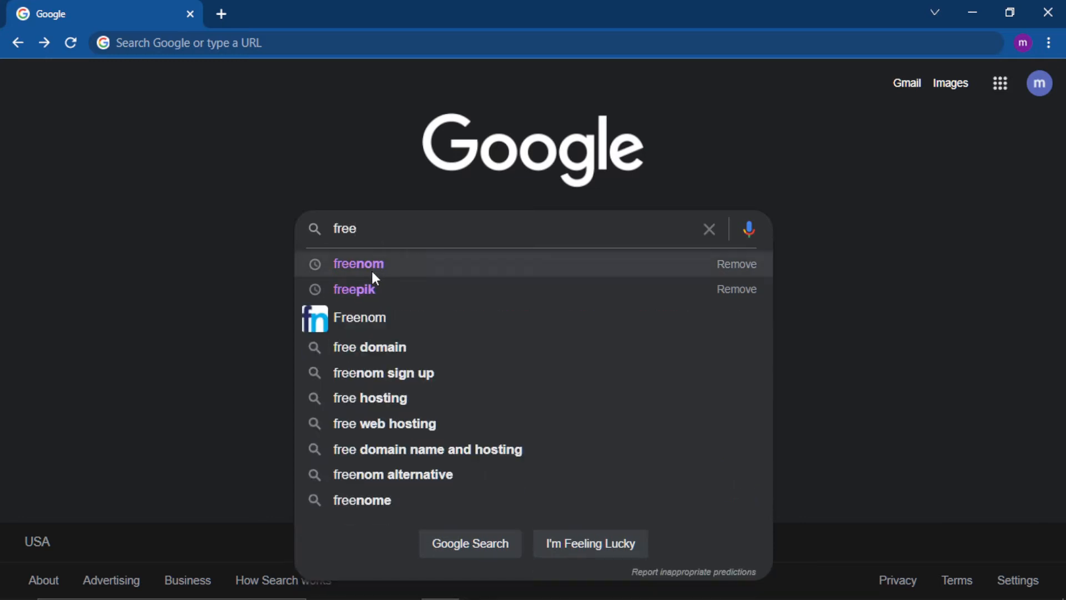
Open the Freenom website through a Google search for freenom and check the availability of the domain name madutech.
click(354, 270)
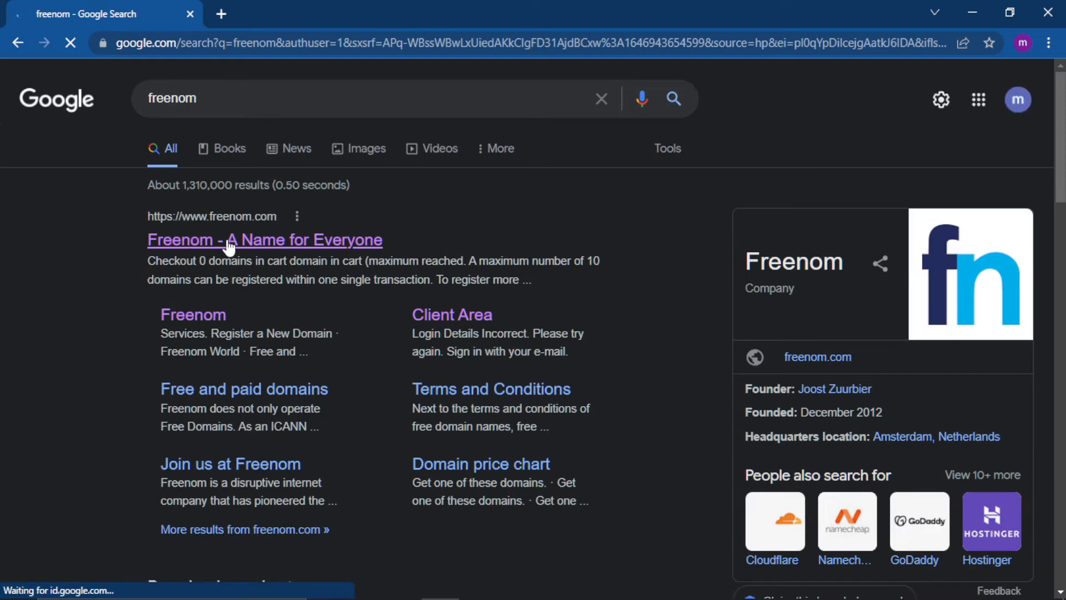
click(221, 245)
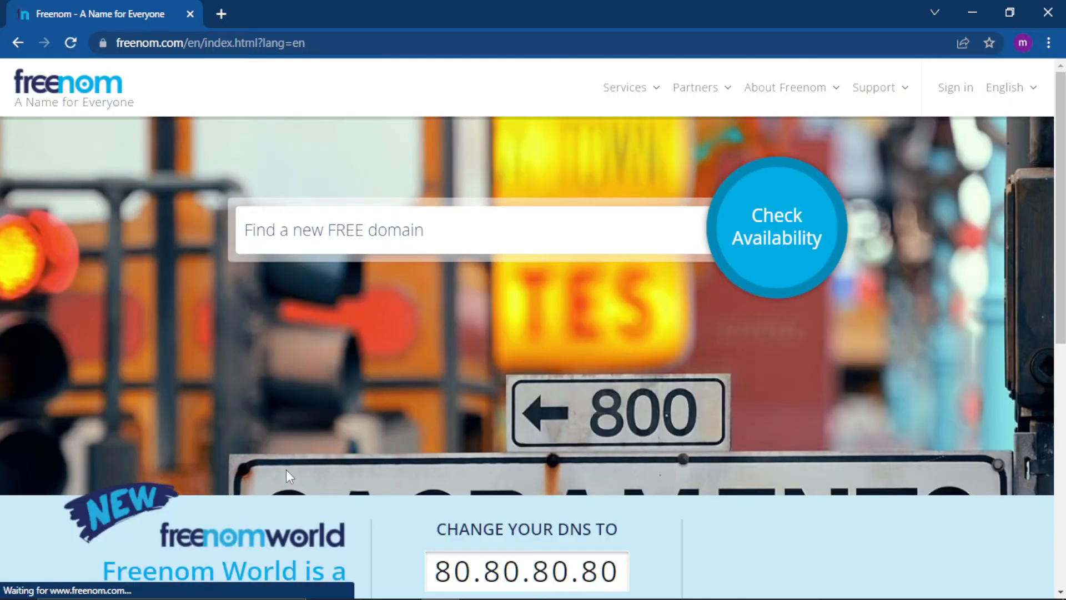
click(293, 231)
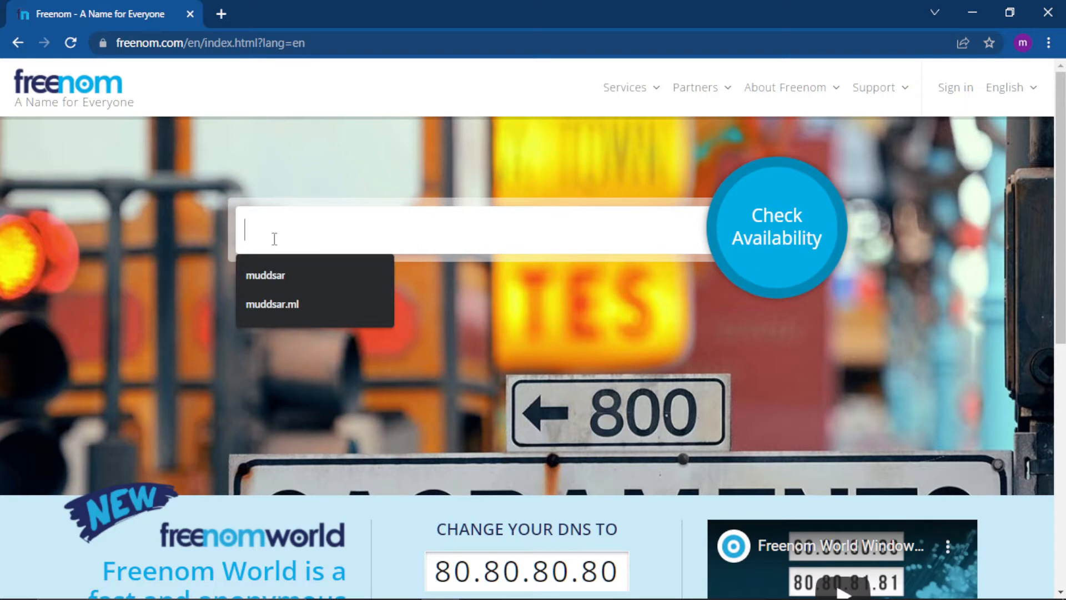
text(mad)
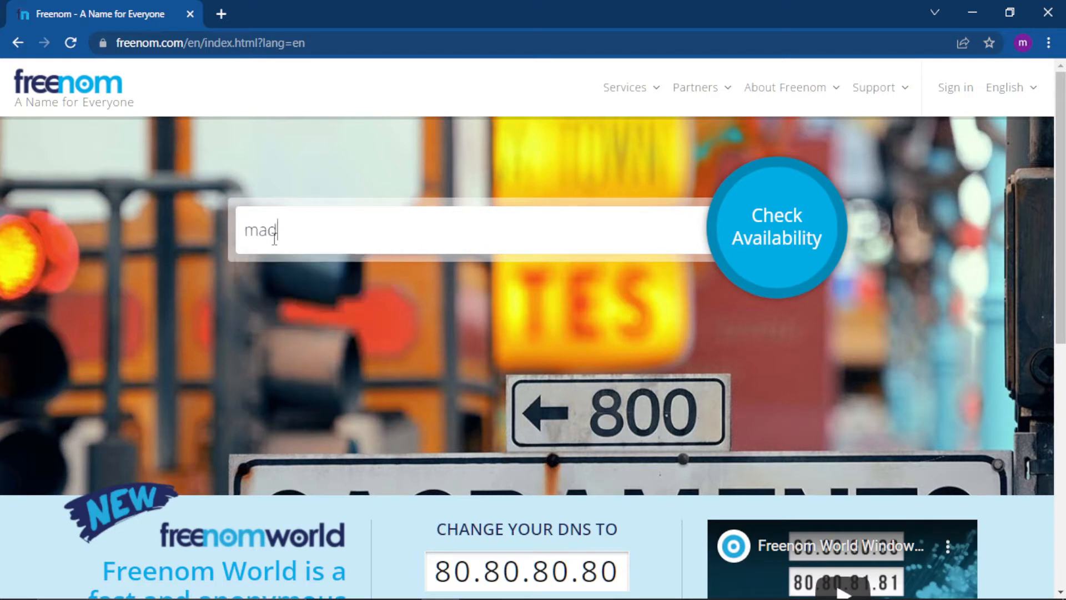
text(utech)
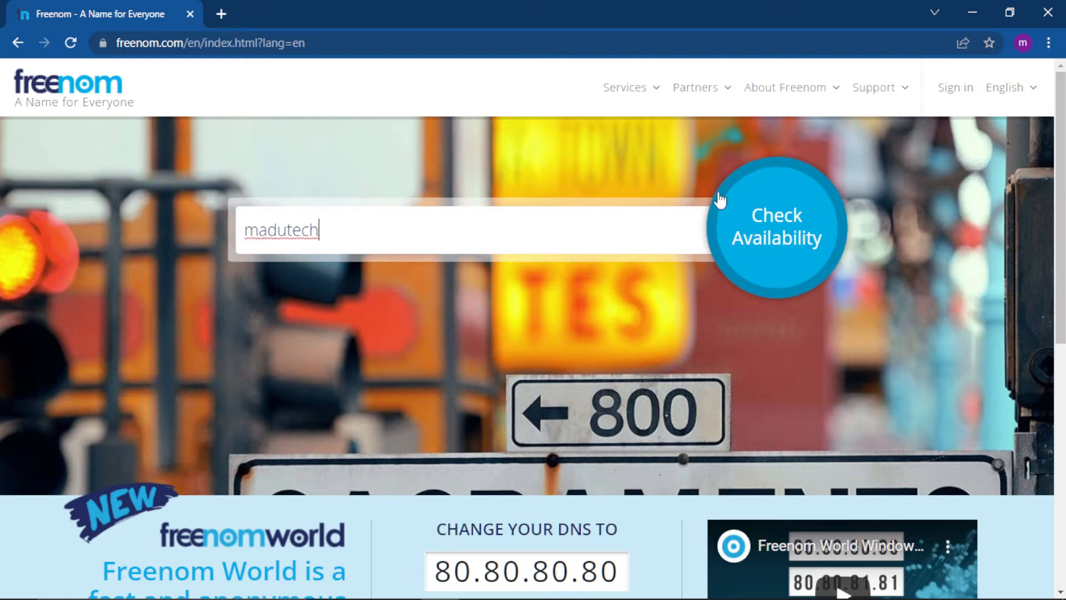
click(776, 230)
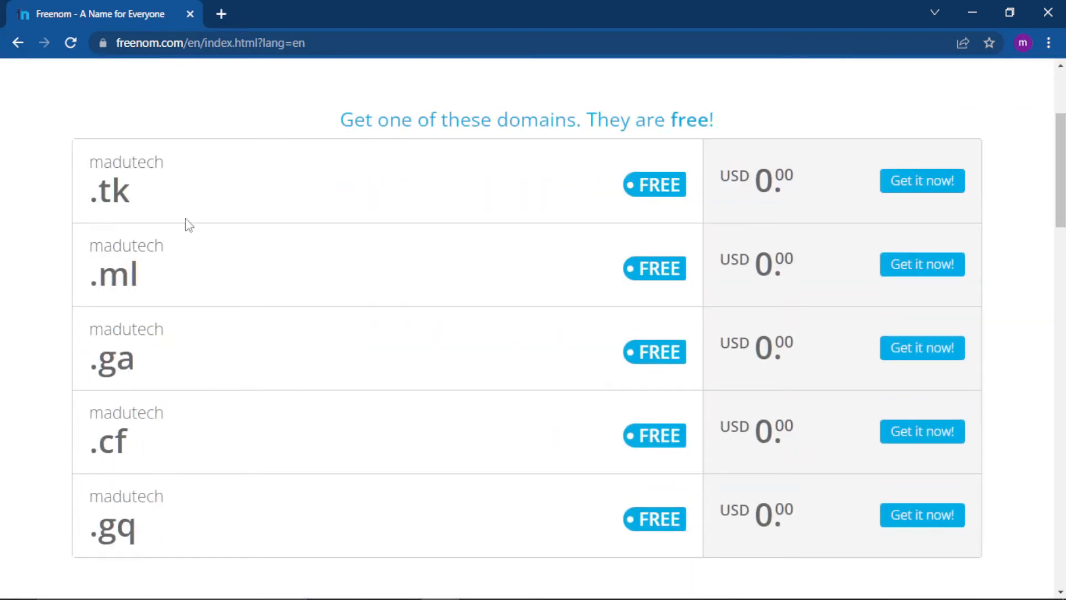
Try to get the free madutech.tk domain from the list of free domains.
drag(91, 165, 154, 523)
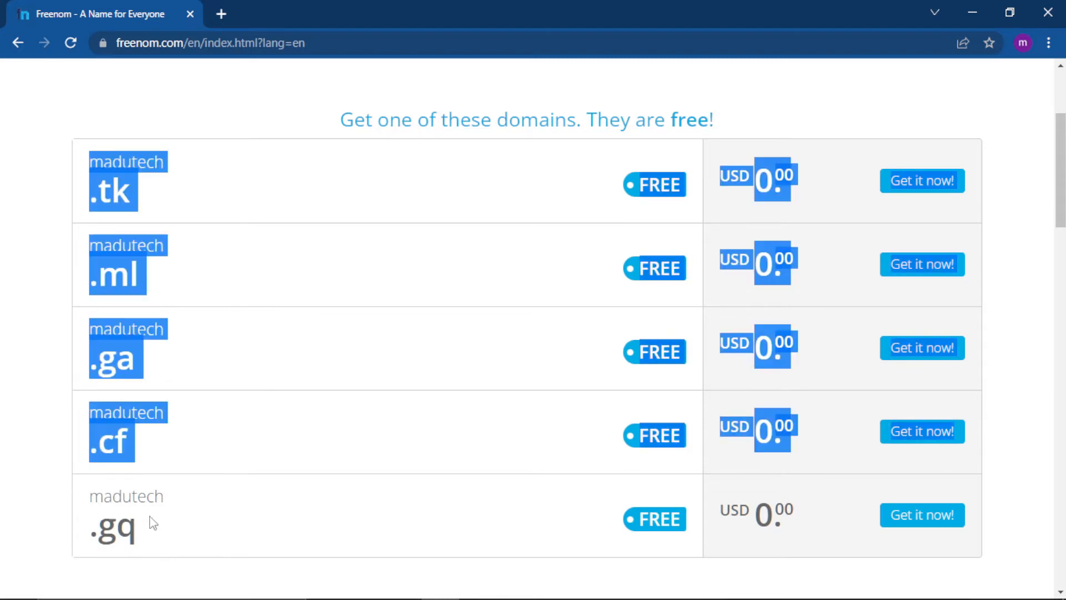
click(153, 523)
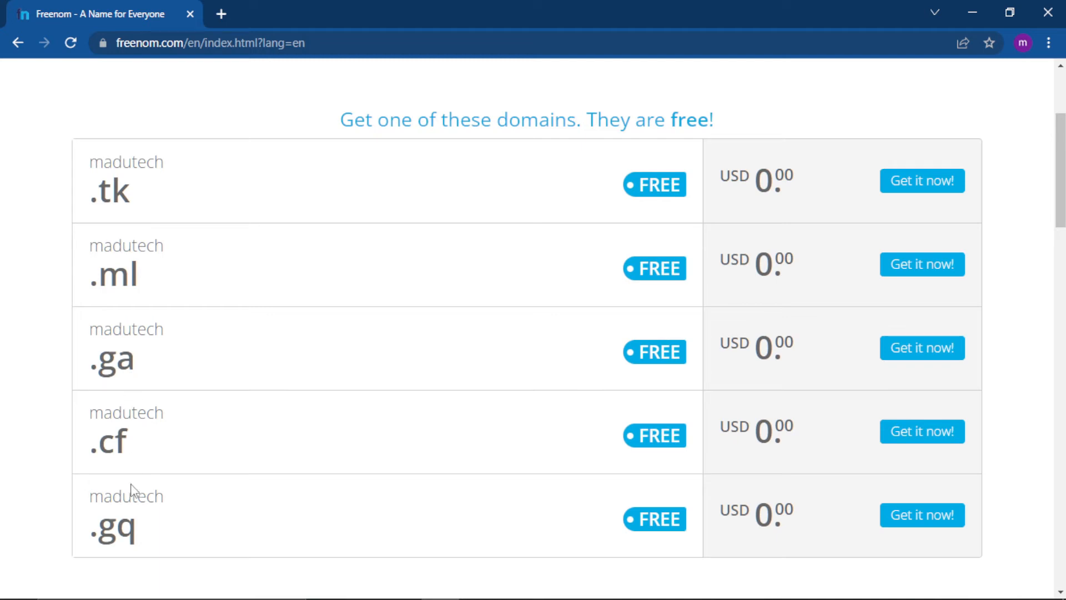
click(921, 191)
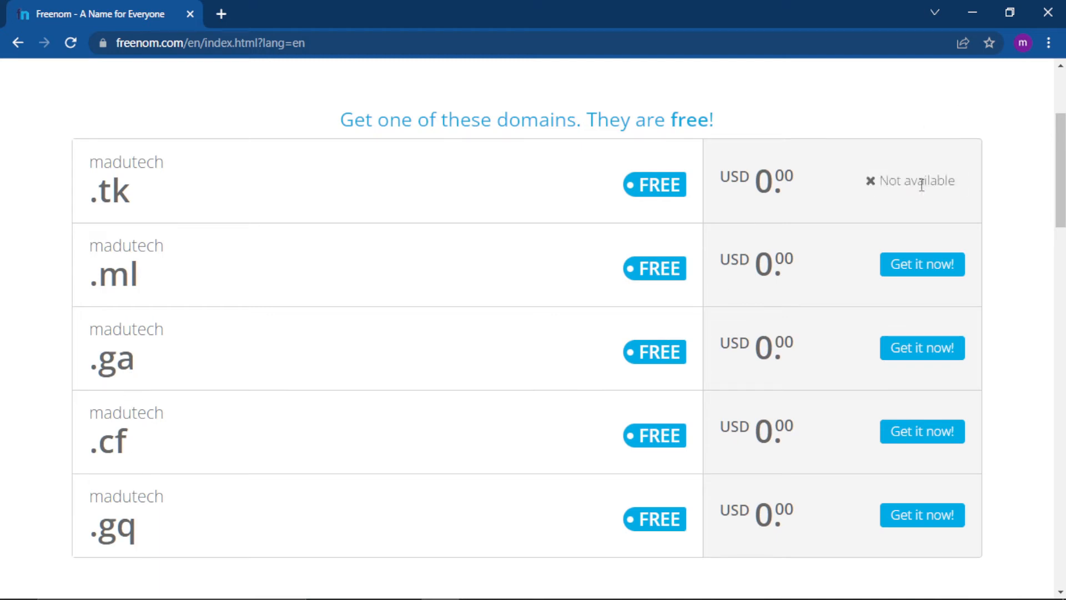
drag(868, 182, 955, 180)
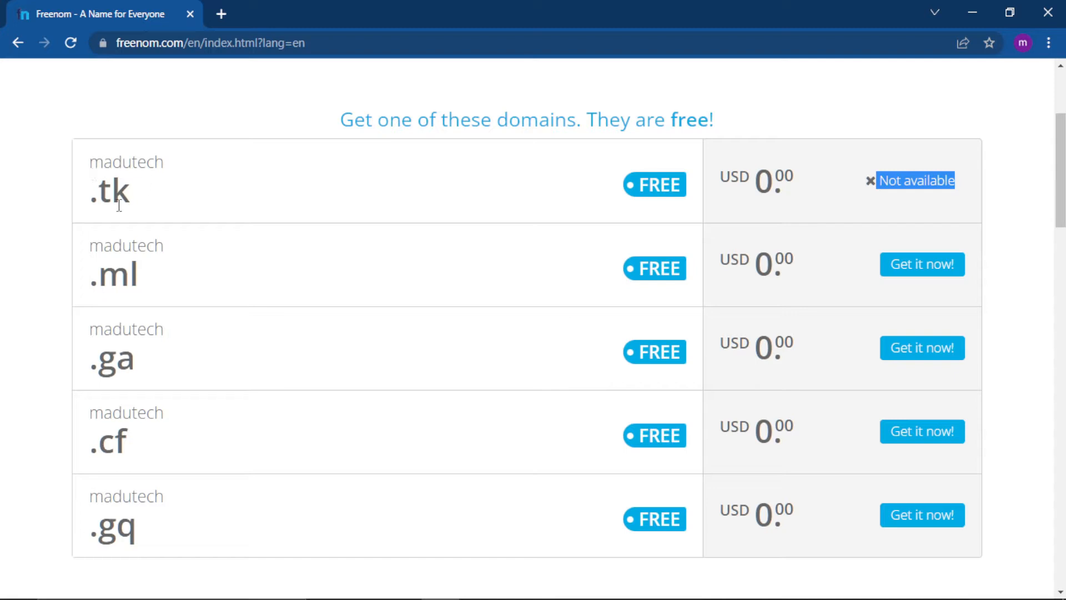
Replace the domain search text with the full name madutech.tk and check its availability.
drag(91, 172, 128, 194)
click(92, 164)
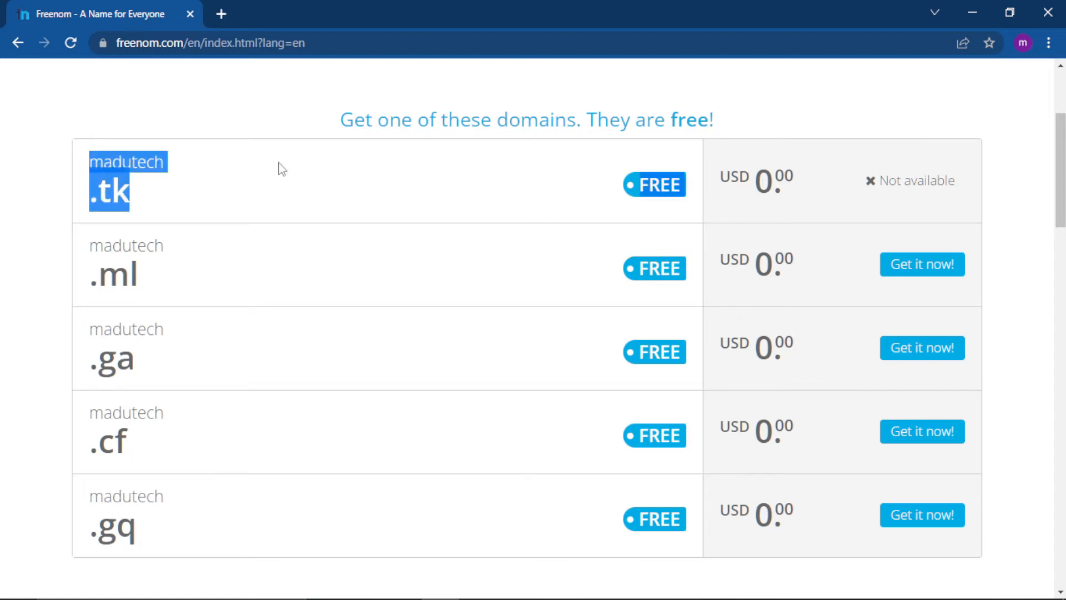
scroll(514, 117, up, 3)
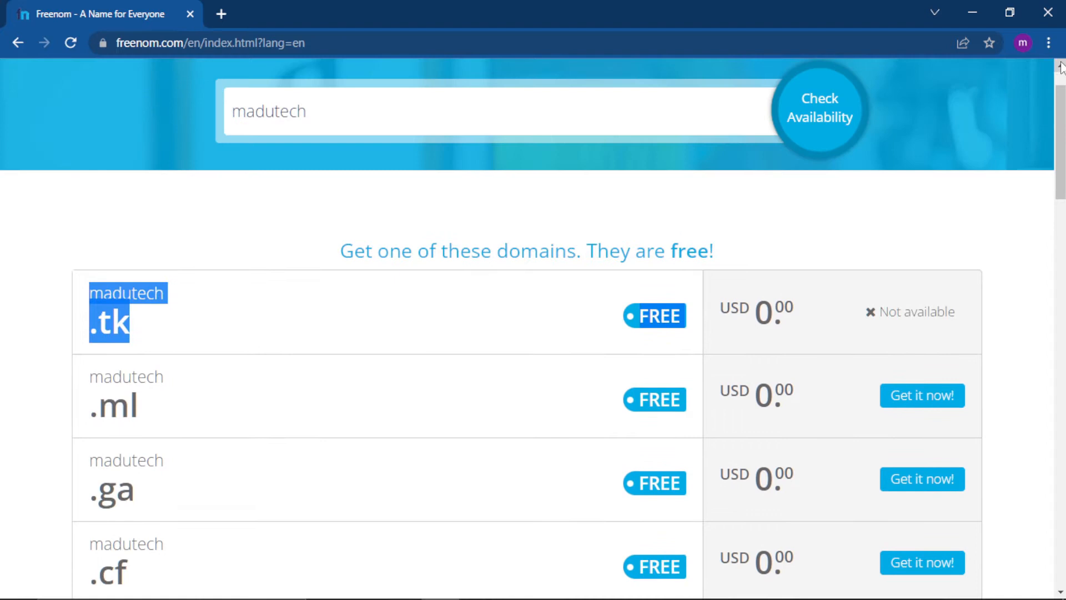
click(305, 150)
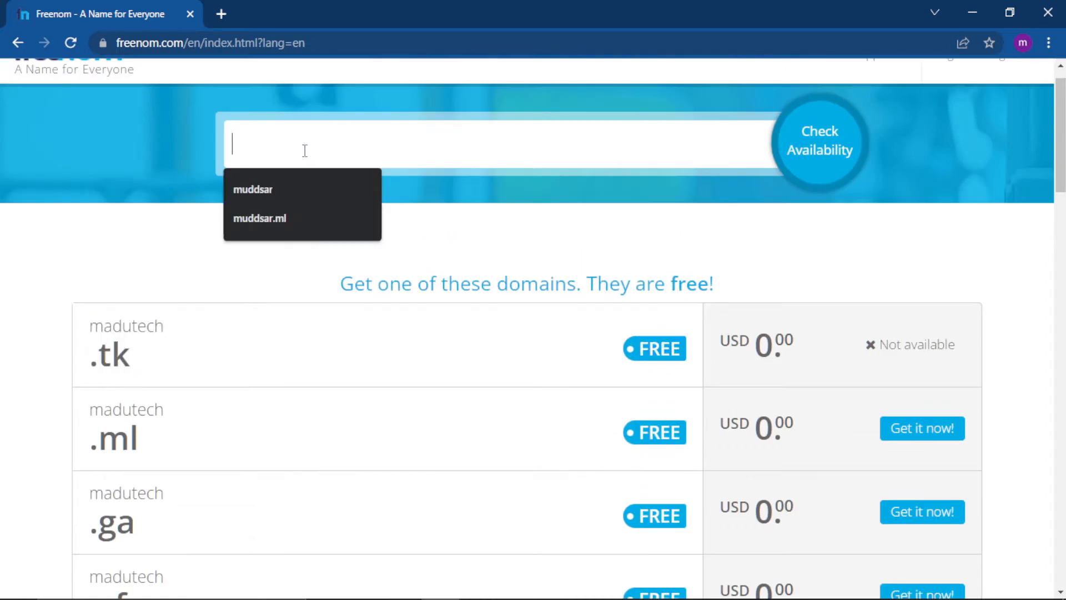
text(madutechFREE.tk)
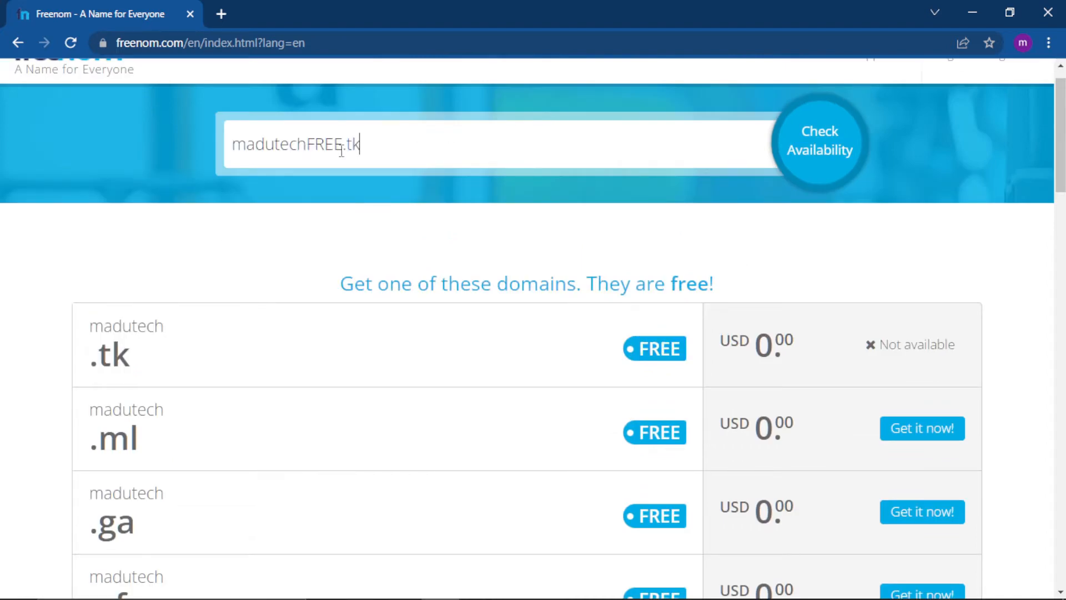
key(BackSpace)
key(BackSpace)
key(BackSpace)
key(BackSpace)
click(818, 158)
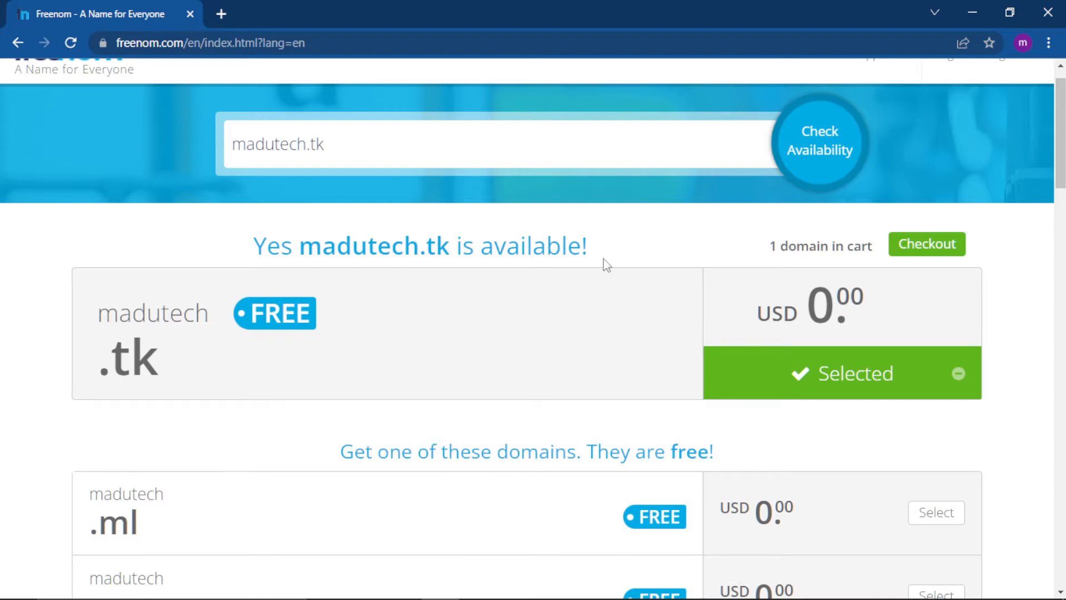
Check out the madutech.tk domain with the period set to 12 Months @ FREE and continue to the order review.
click(932, 251)
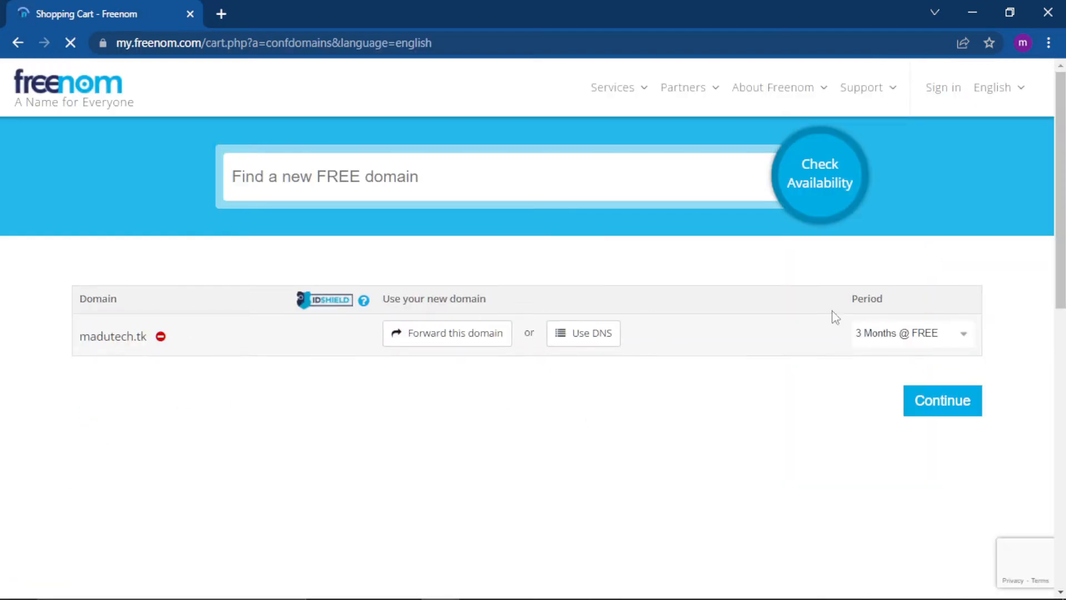
click(873, 335)
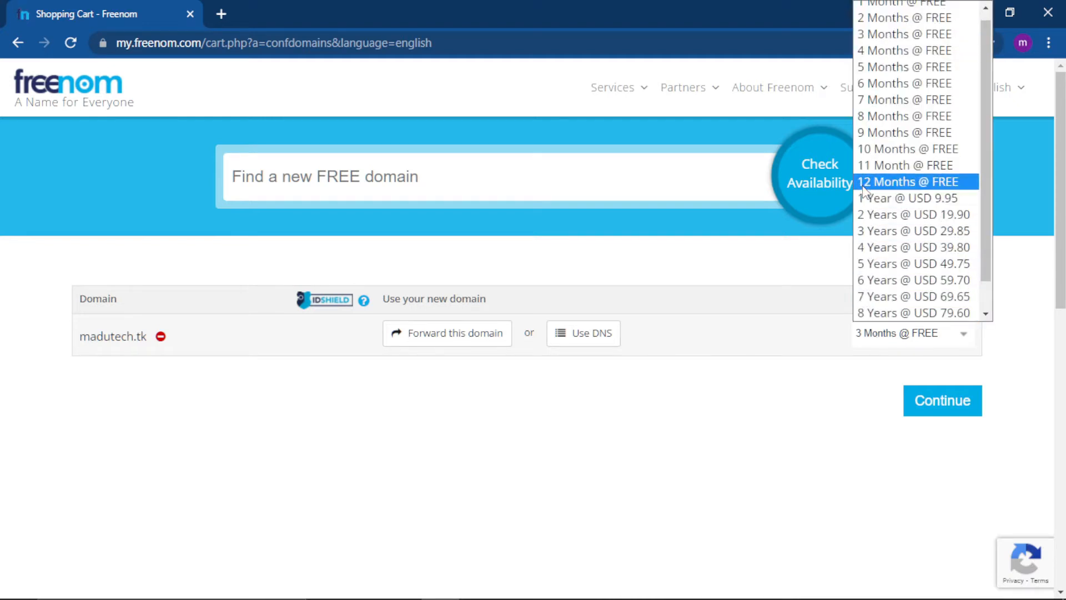
click(871, 185)
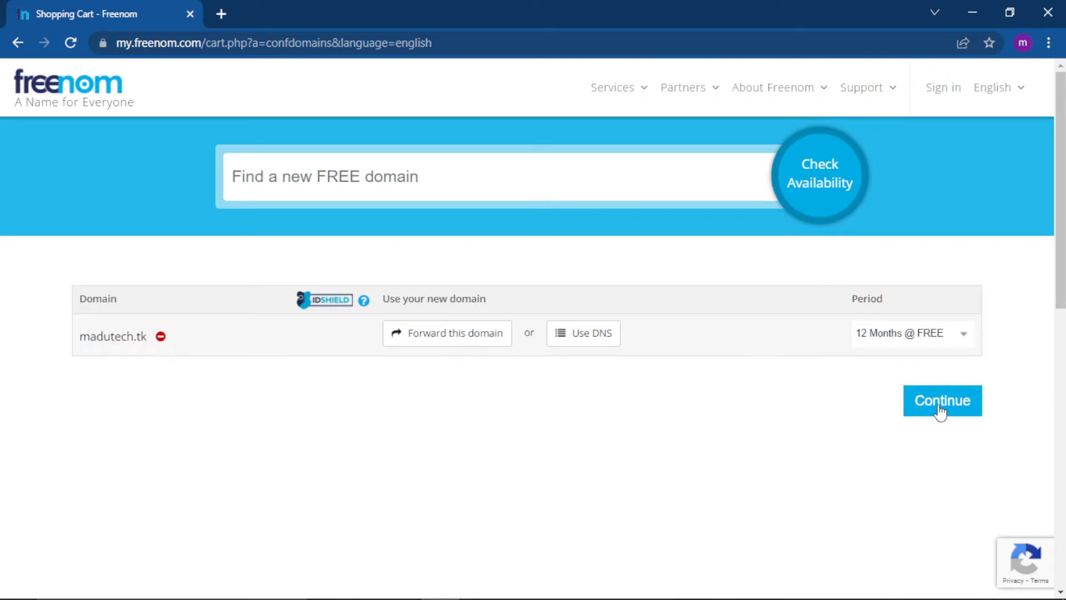
click(940, 413)
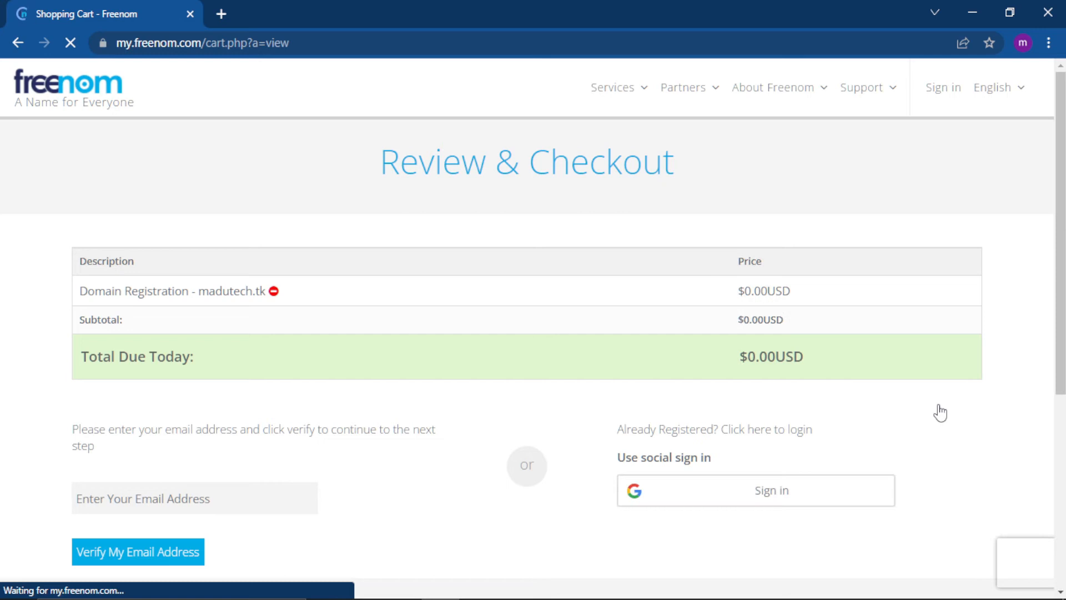
Enter the customer's email address on the Review & Checkout page and request its verification.
scroll(620, 424, down, 3)
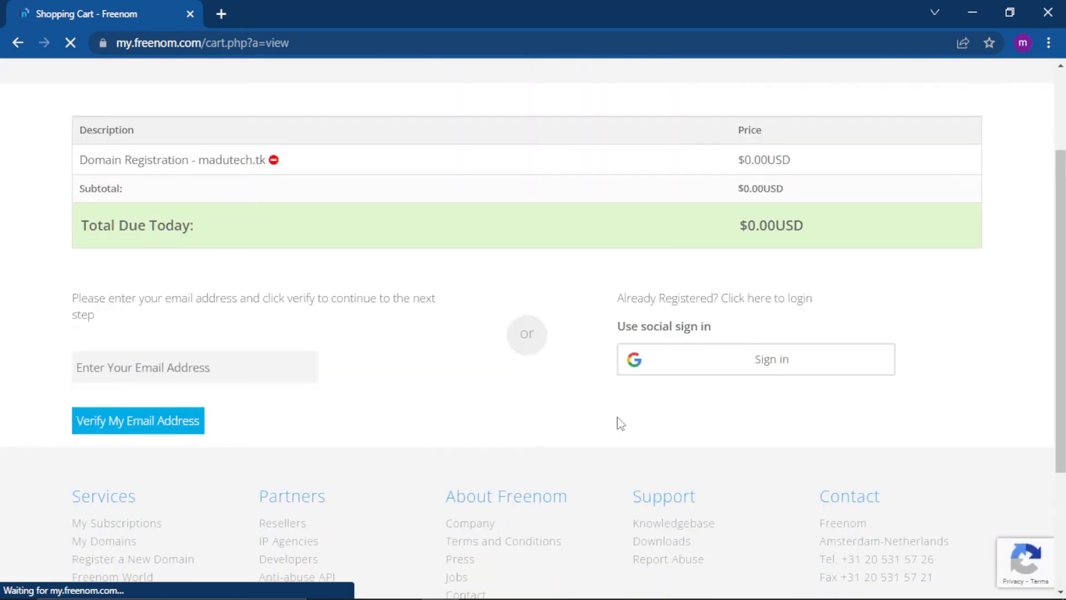
click(149, 360)
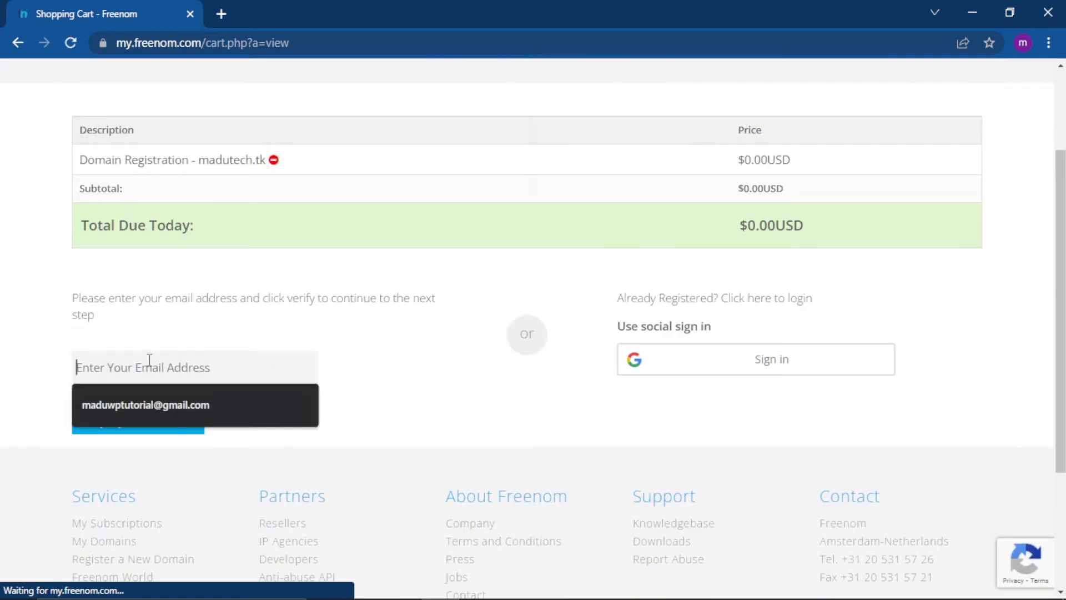
click(1023, 45)
click(109, 378)
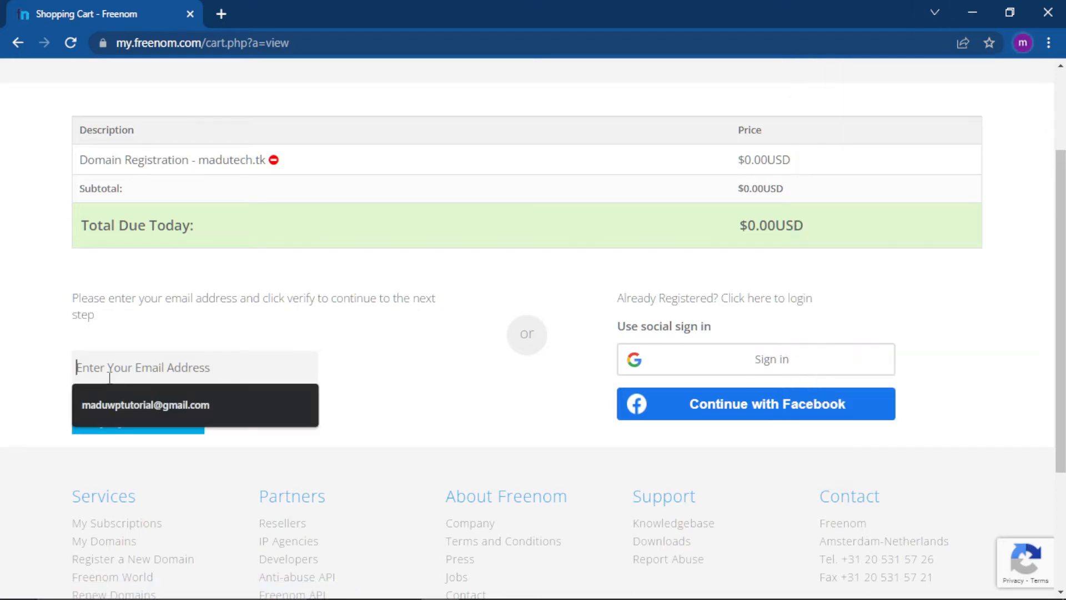
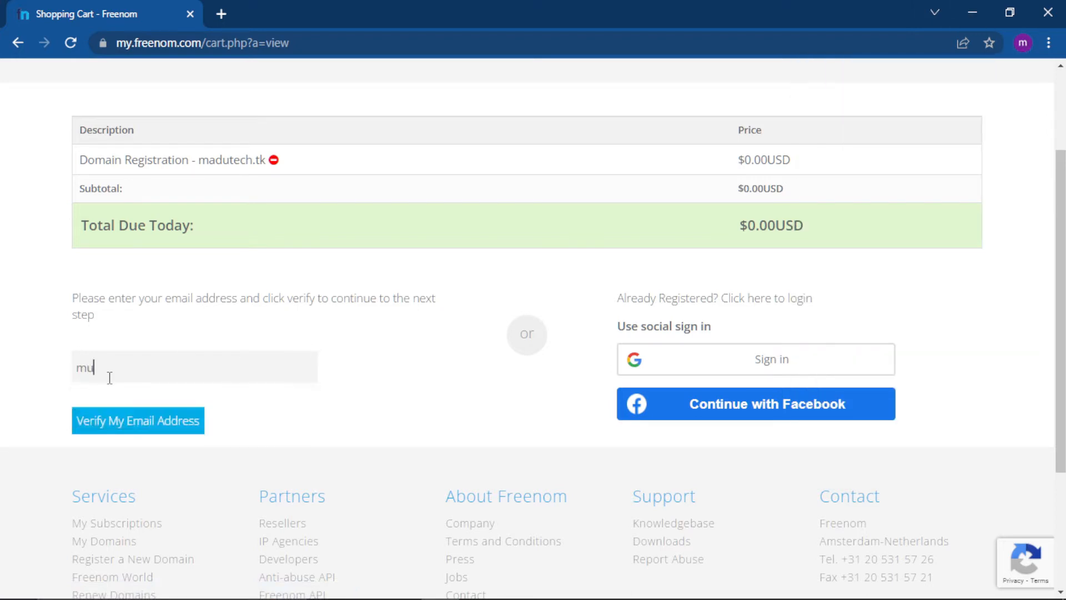
click(132, 431)
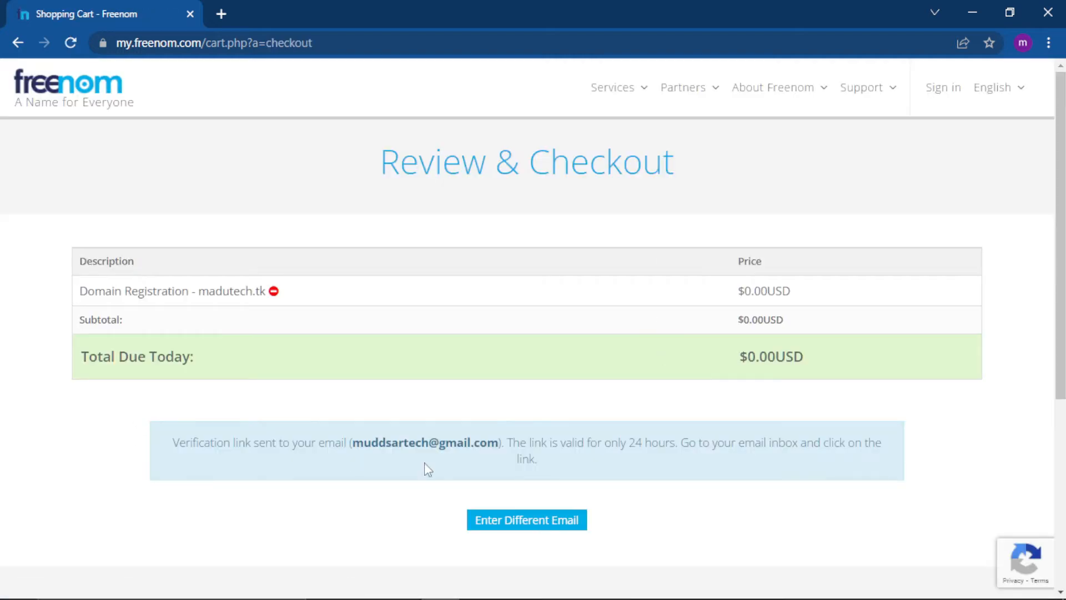
drag(176, 445, 600, 461)
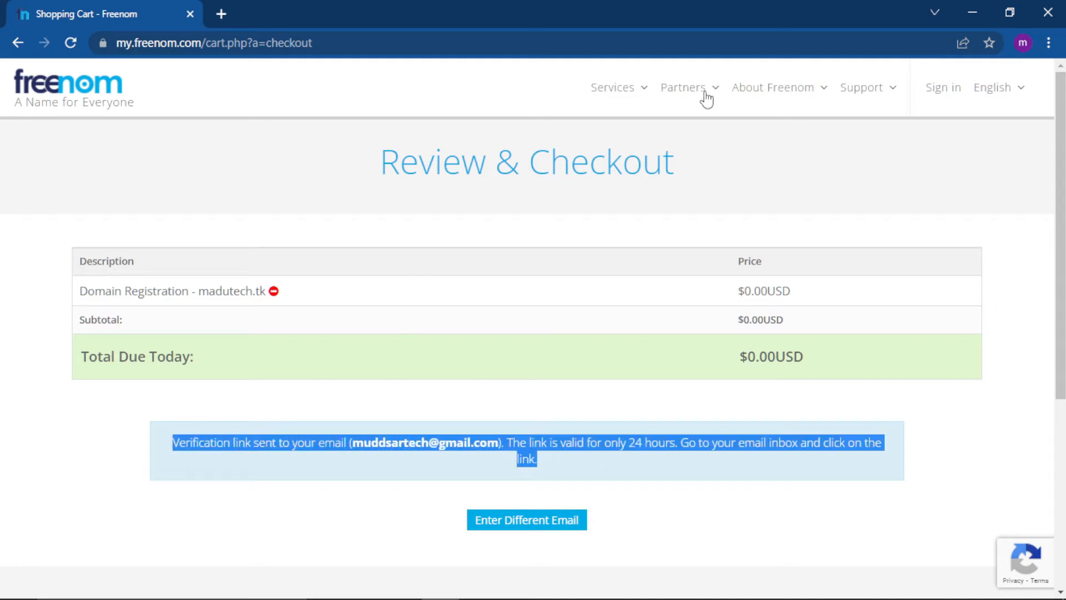
Switch to Gmail in a new tab, using the Google account that matches the email address entered at checkout.
click(222, 14)
click(1022, 44)
click(1038, 88)
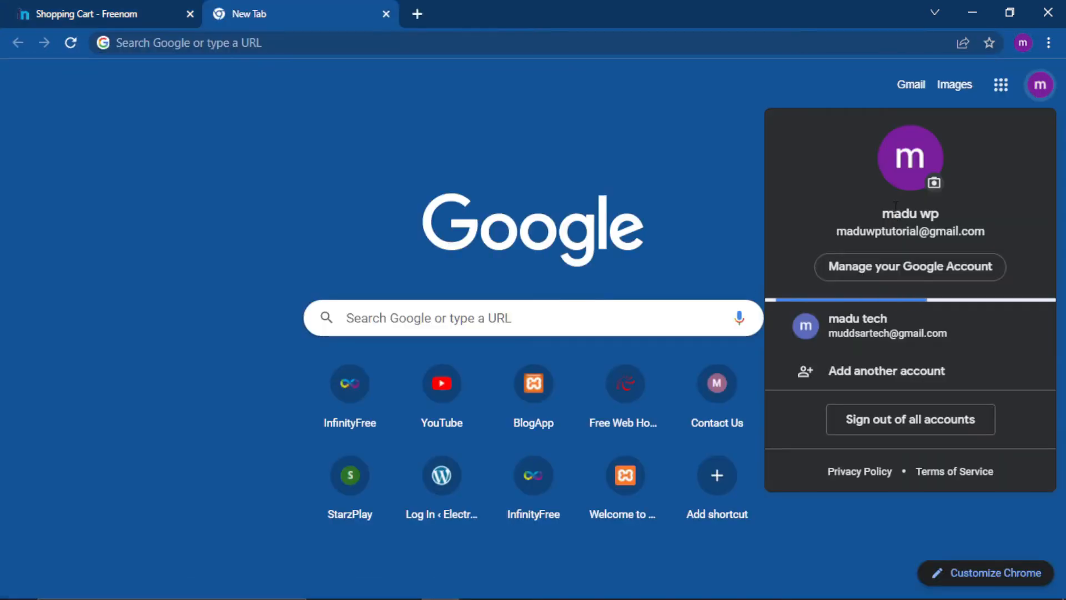
click(894, 325)
click(906, 83)
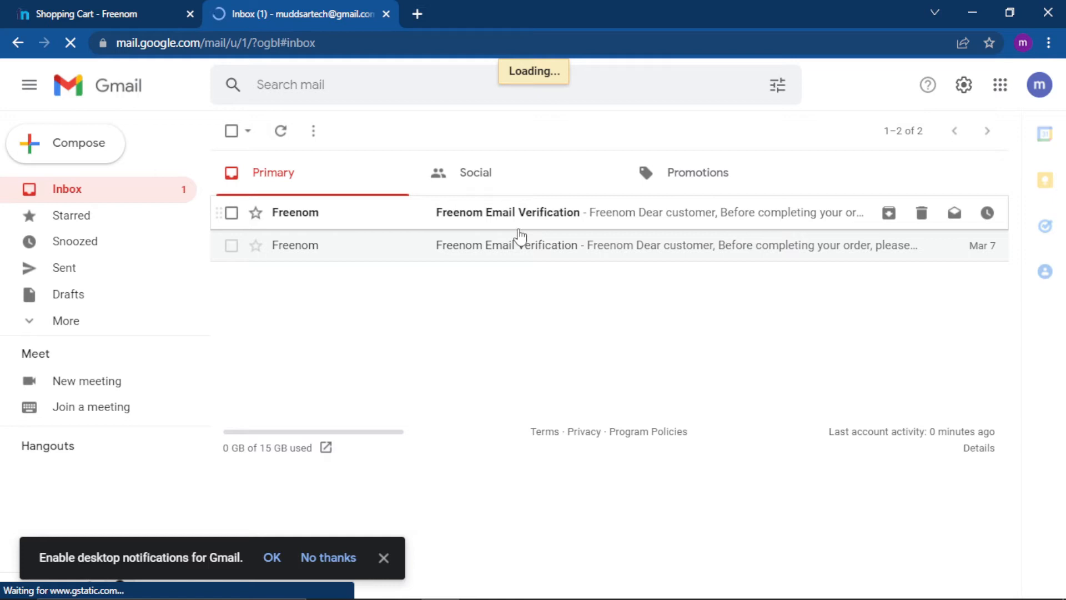
Confirm the email address through the link in the newest Freenom Email Verification message, and close the tabs no longer needed.
click(476, 215)
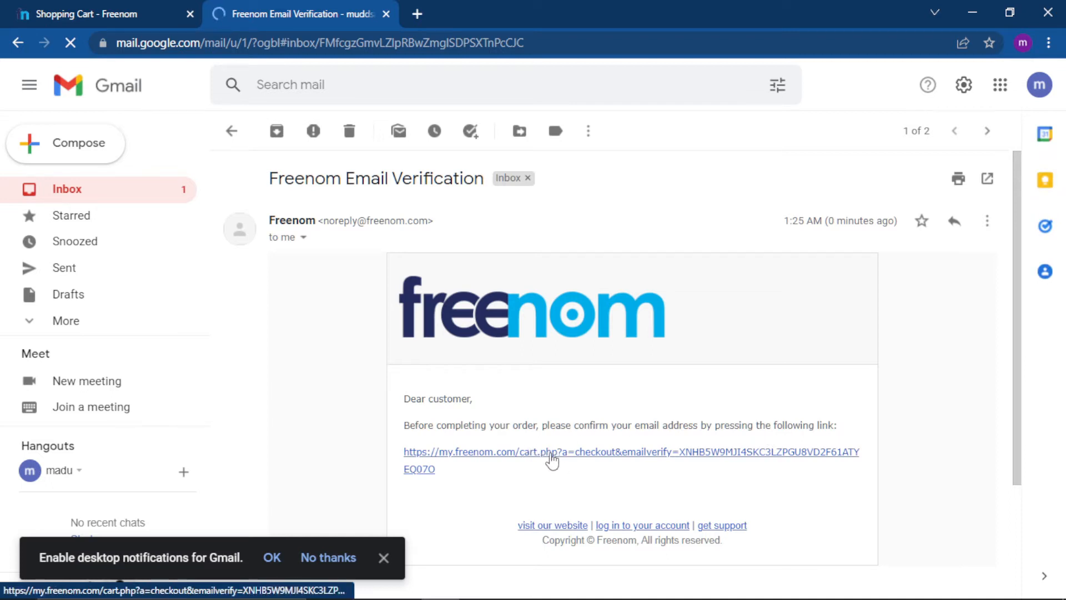
click(550, 452)
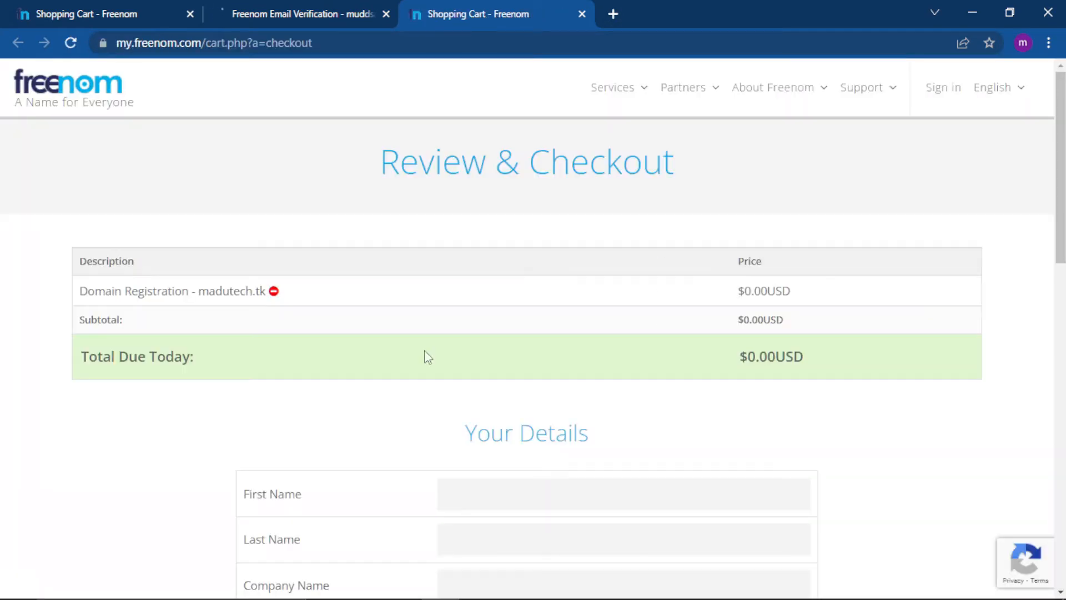
drag(380, 160, 692, 161)
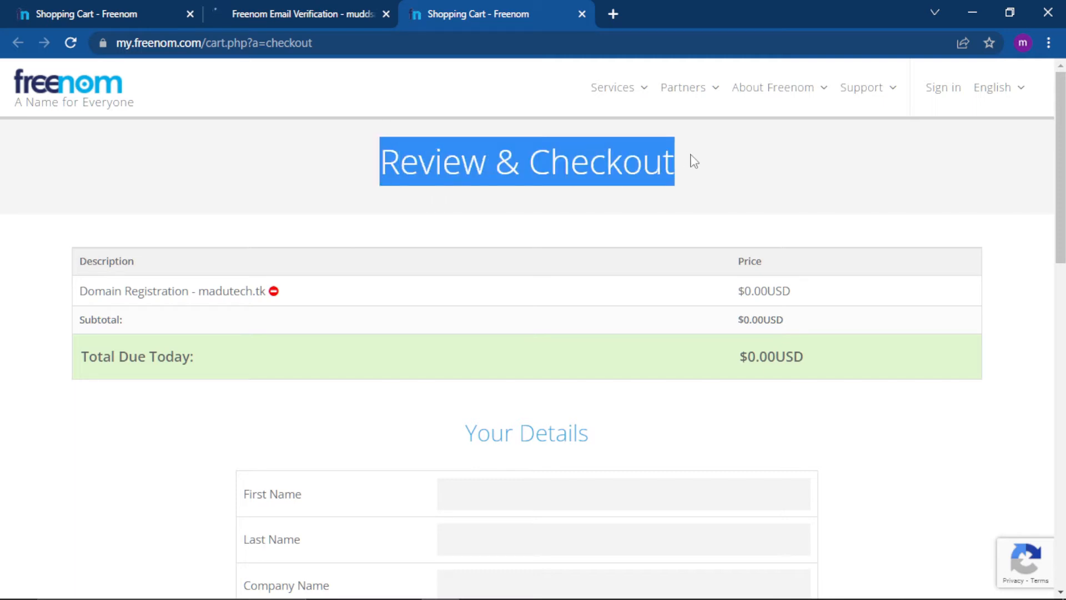
click(694, 161)
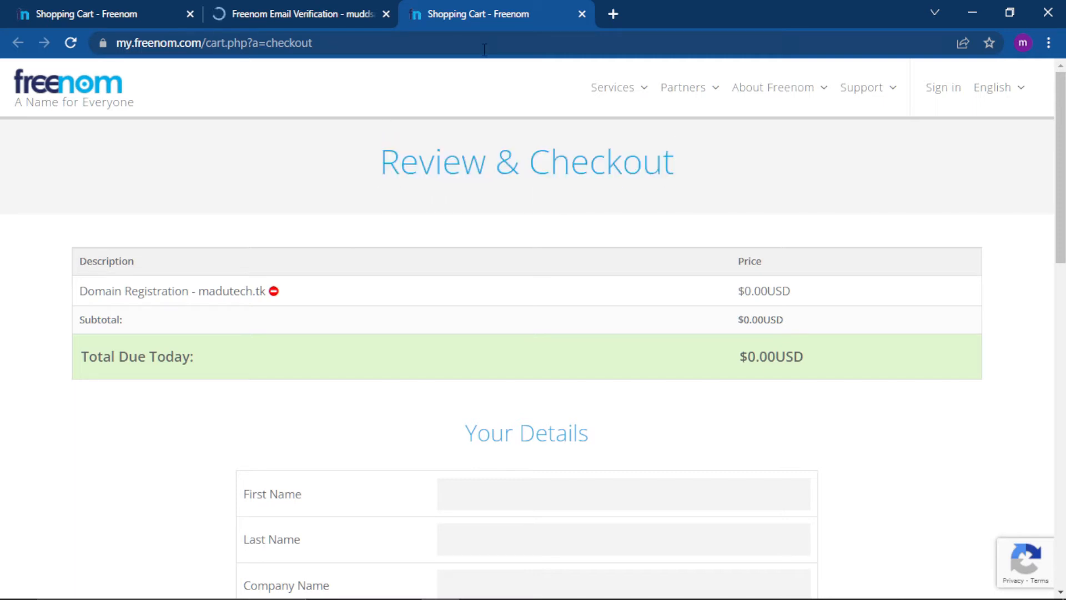
click(189, 14)
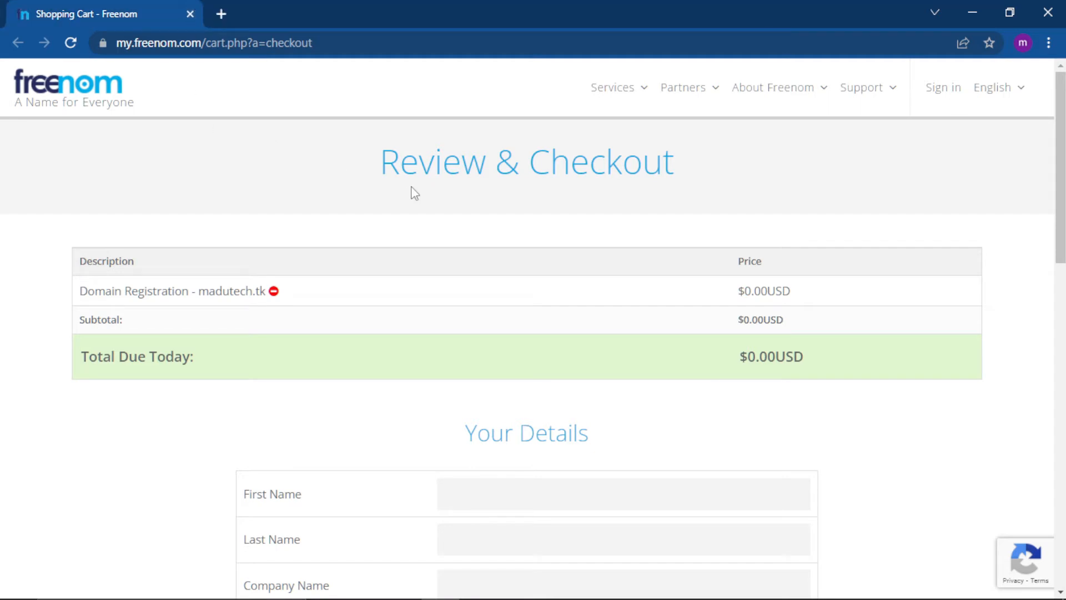
Fill in the customer's first name and last name in the Your Details form.
scroll(415, 194, down, 6)
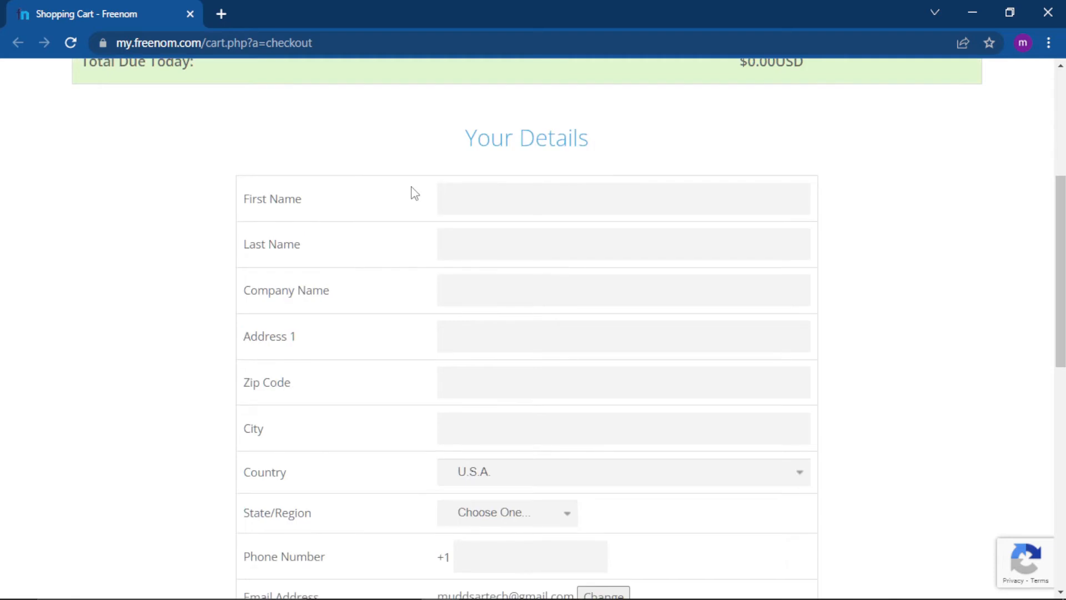
scroll(415, 193, down, 2)
scroll(414, 193, up, 1)
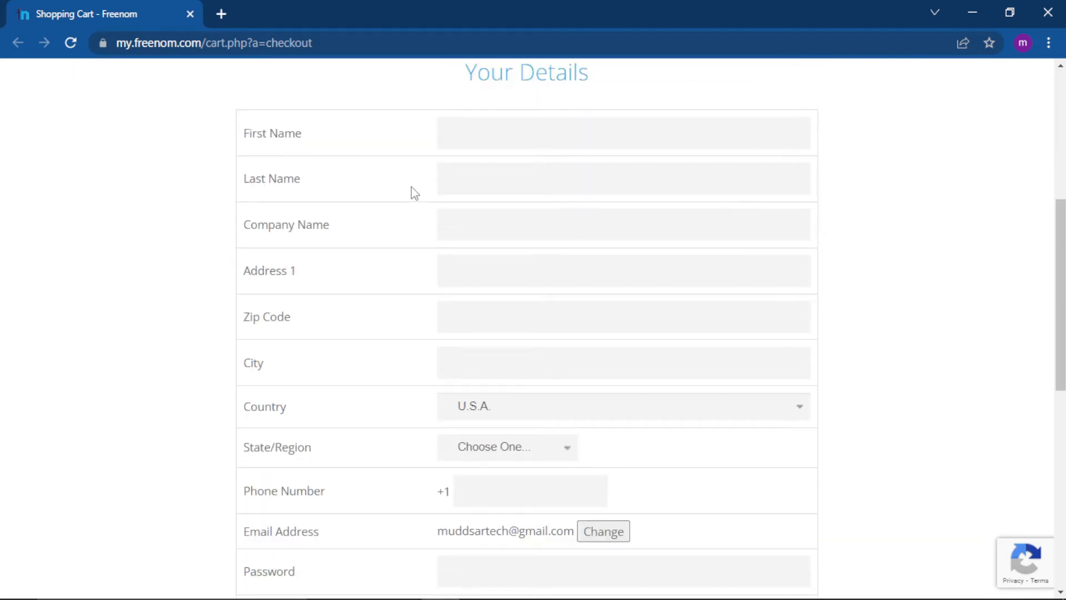
click(489, 143)
click(488, 166)
click(488, 164)
click(476, 245)
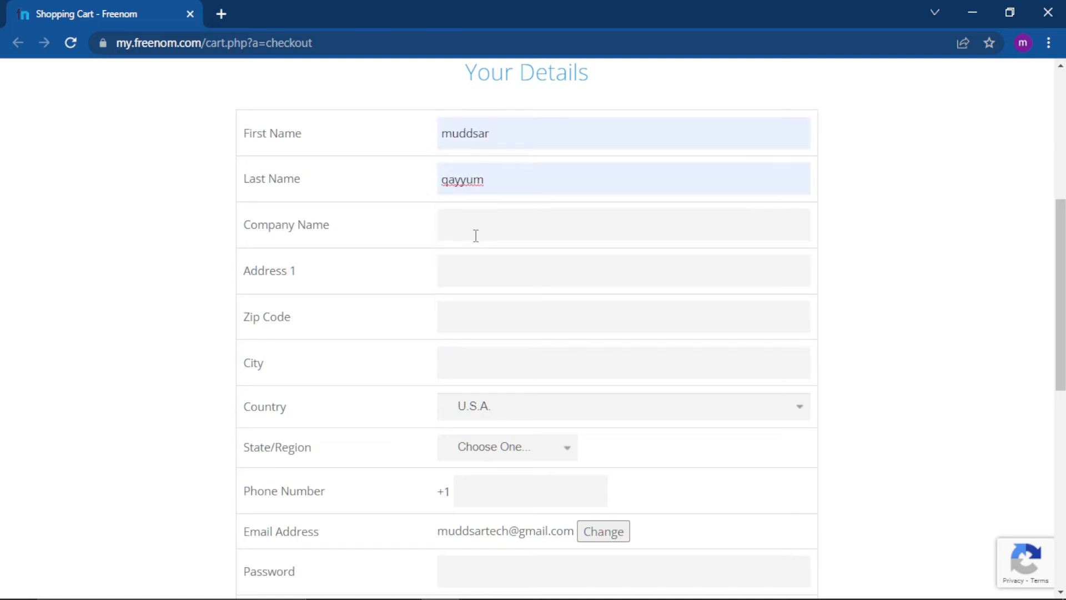
Fill in the customer's street address and zip code in the Your Details form.
click(476, 261)
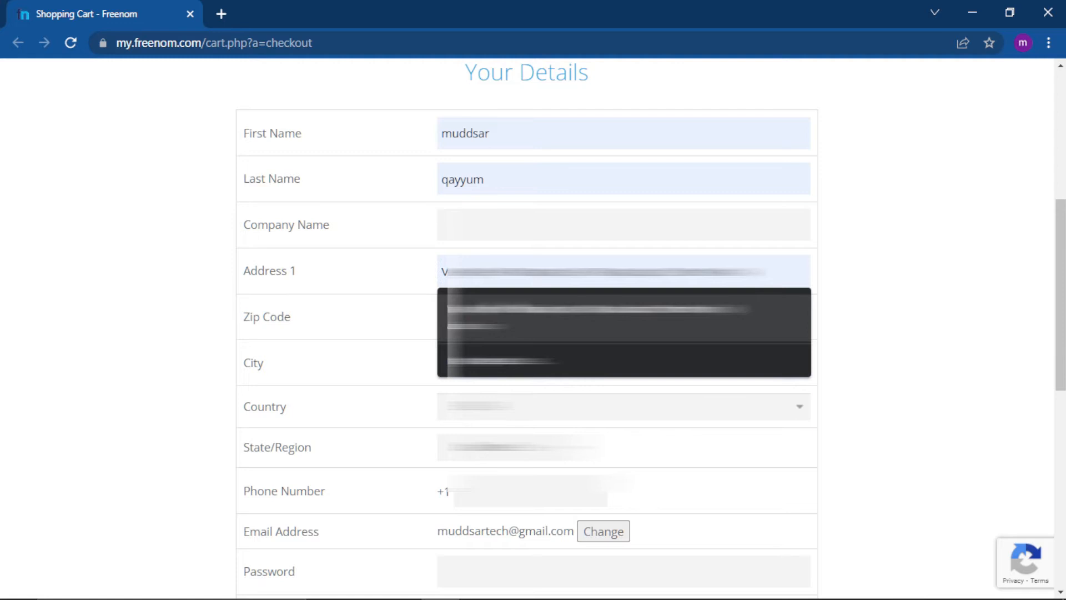
click(482, 318)
click(482, 318)
key(BackSpace)
key(BackSpace)
key(BackSpace)
key(BackSpace)
key(BackSpace)
key(BackSpace)
key(BackSpace)
key(BackSpace)
text(1)
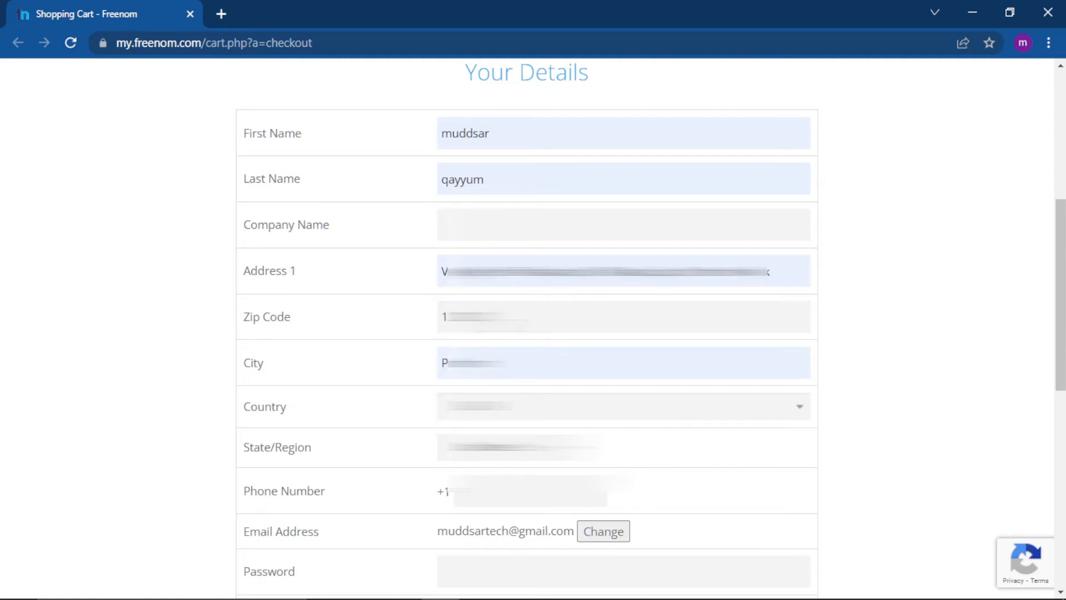
Replace the autofilled city with the customer's own city.
click(522, 363)
key(BackSpace)
key(BackSpace)
key(BackSpace)
key(BackSpace)
key(BackSpace)
key(BackSpace)
key(BackSpace)
key(BackSpace)
text(Alban)
Choose the customer's country in the Your Details form.
scroll(526, 327, down, 4)
click(616, 176)
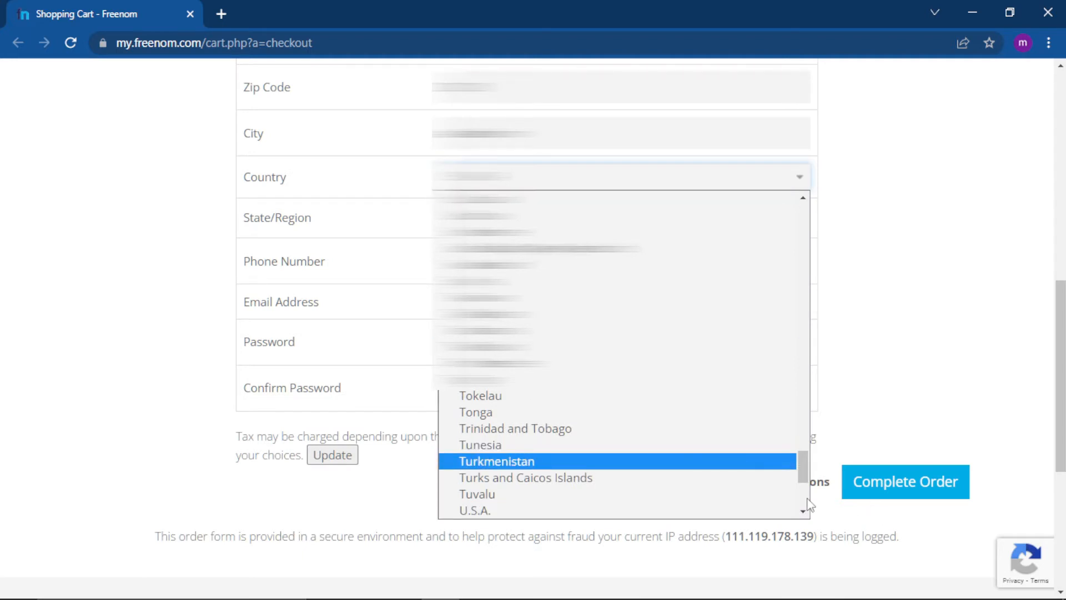
scroll(801, 502, down, 5)
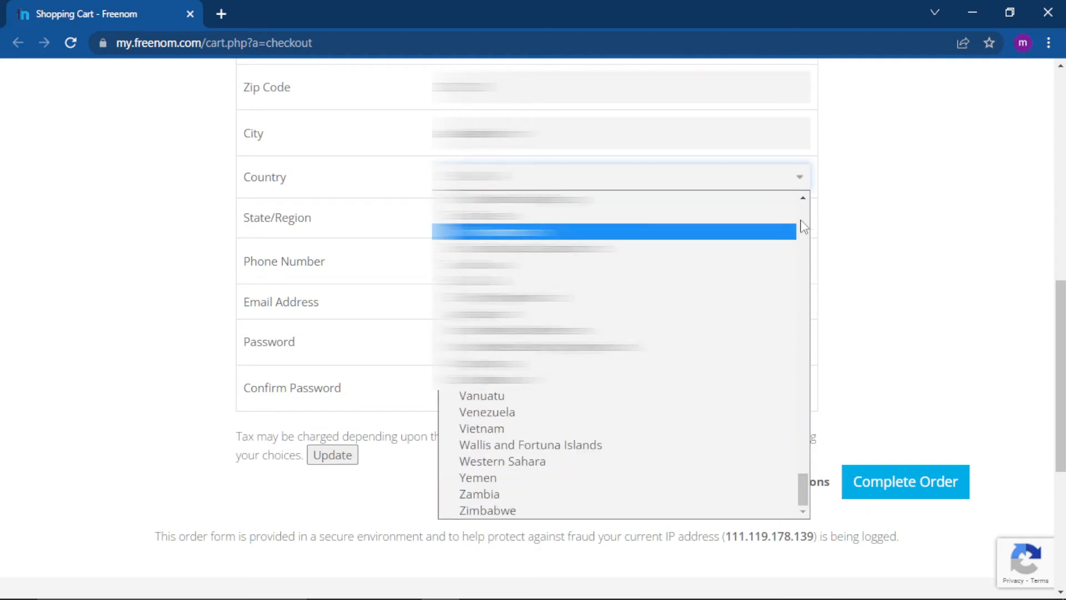
scroll(803, 227, up, 7)
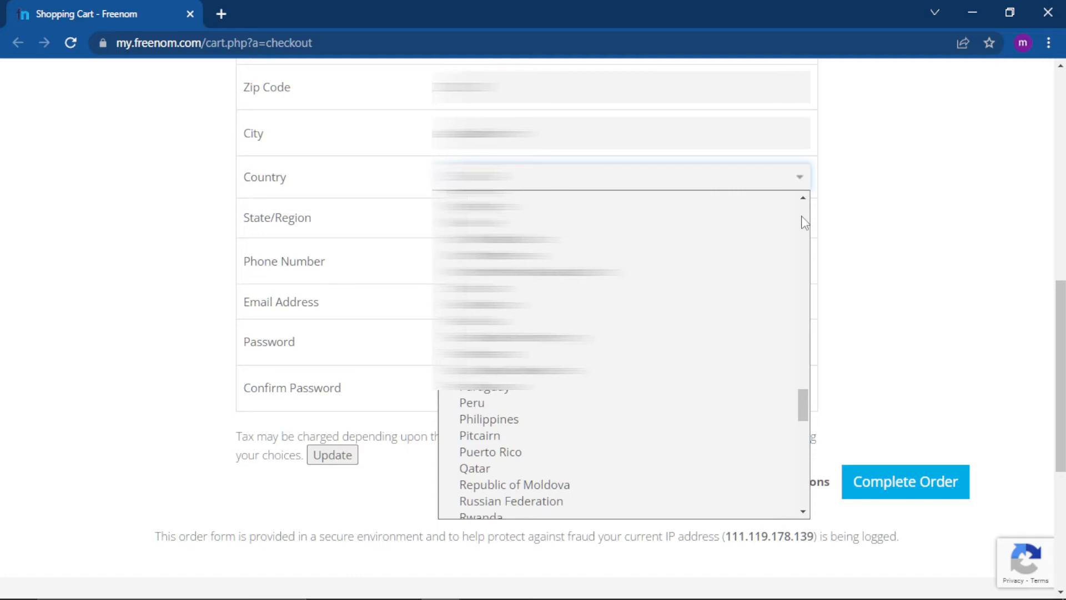
click(555, 305)
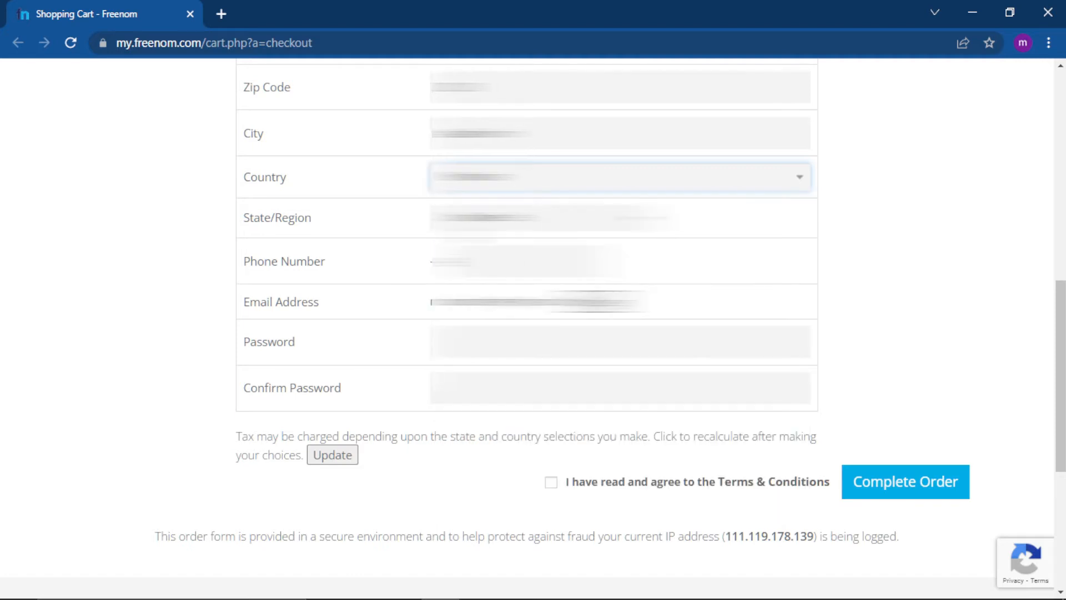
Fill in the phone number and the account password with its confirmation, accept the Terms & Conditions and complete the order.
click(525, 261)
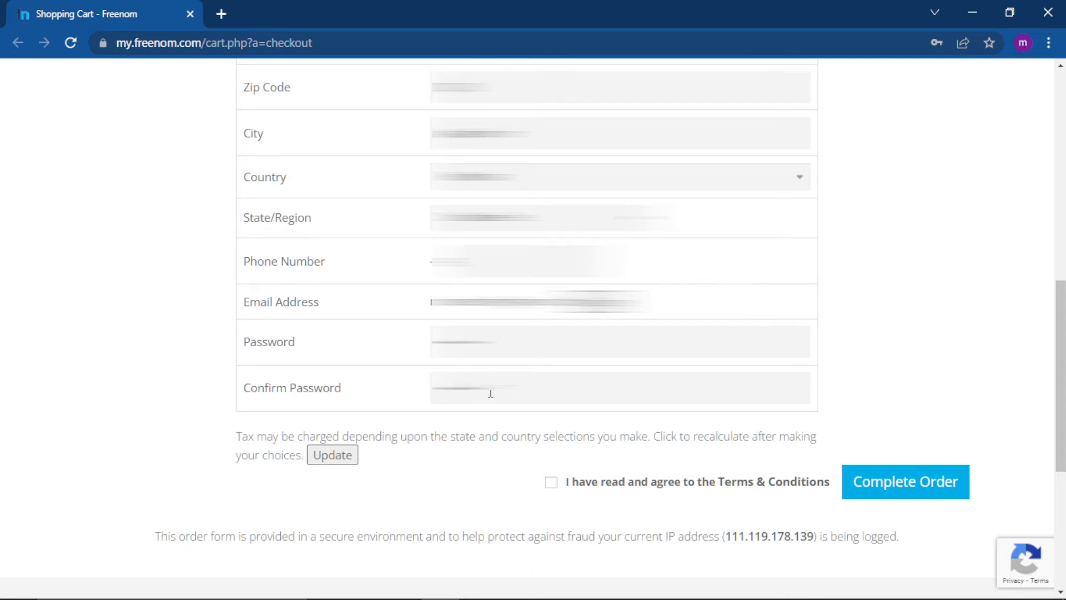
click(551, 482)
click(905, 493)
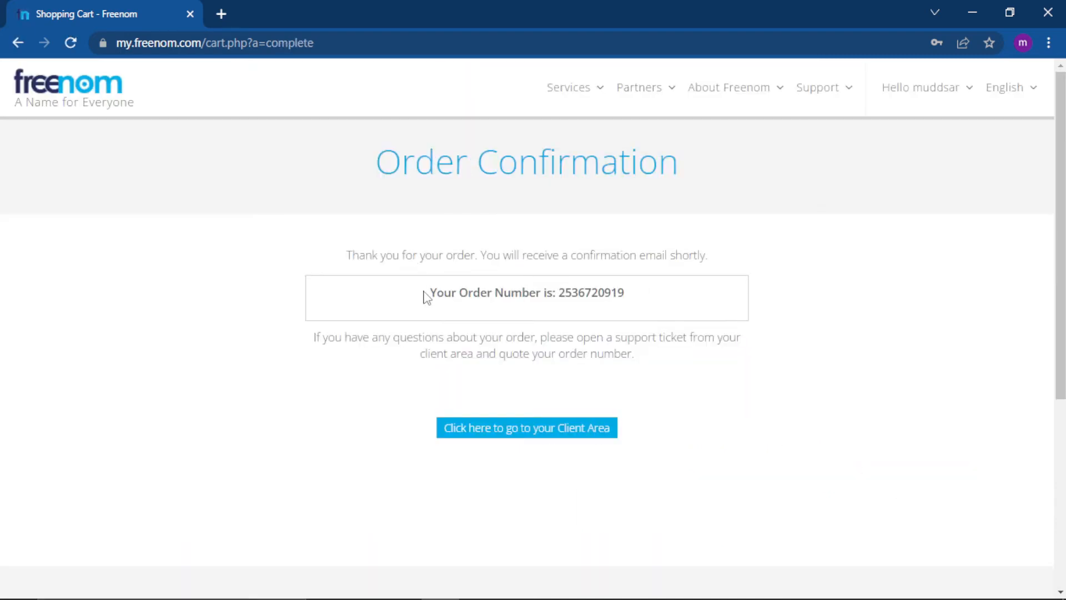
Review the order confirmation, open the My Domains list and check the registration date, expiry date and status of madutech.tk.
drag(434, 295, 630, 299)
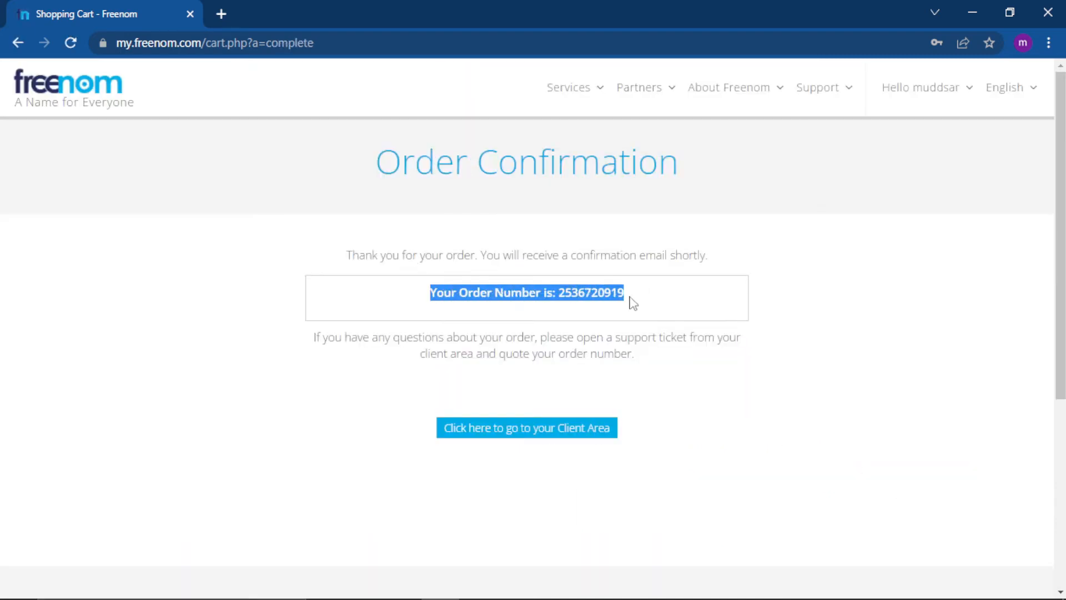
click(630, 299)
click(588, 99)
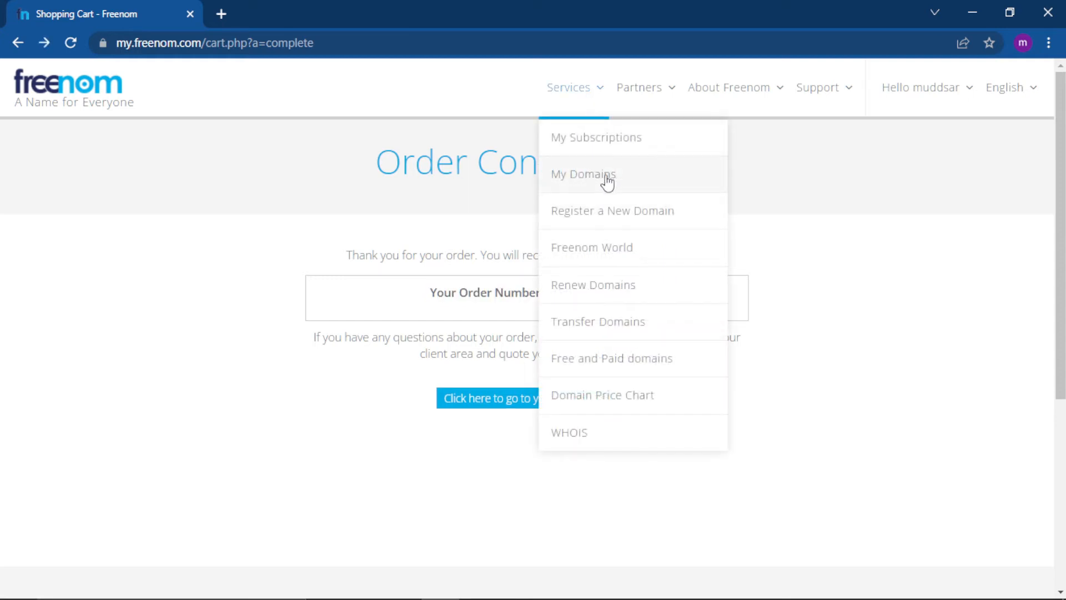
click(587, 176)
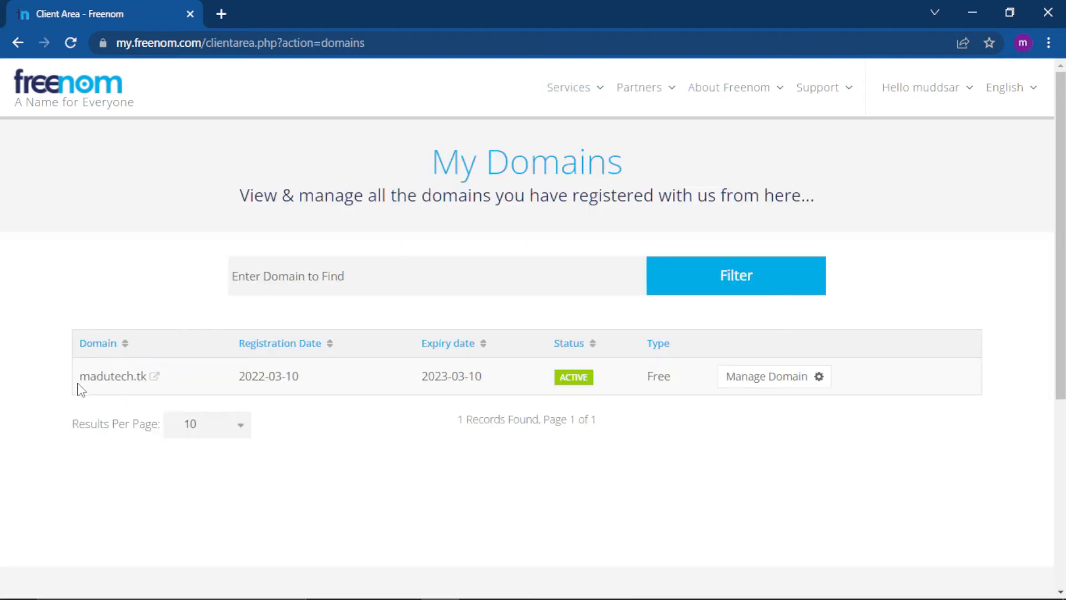
drag(77, 383, 633, 381)
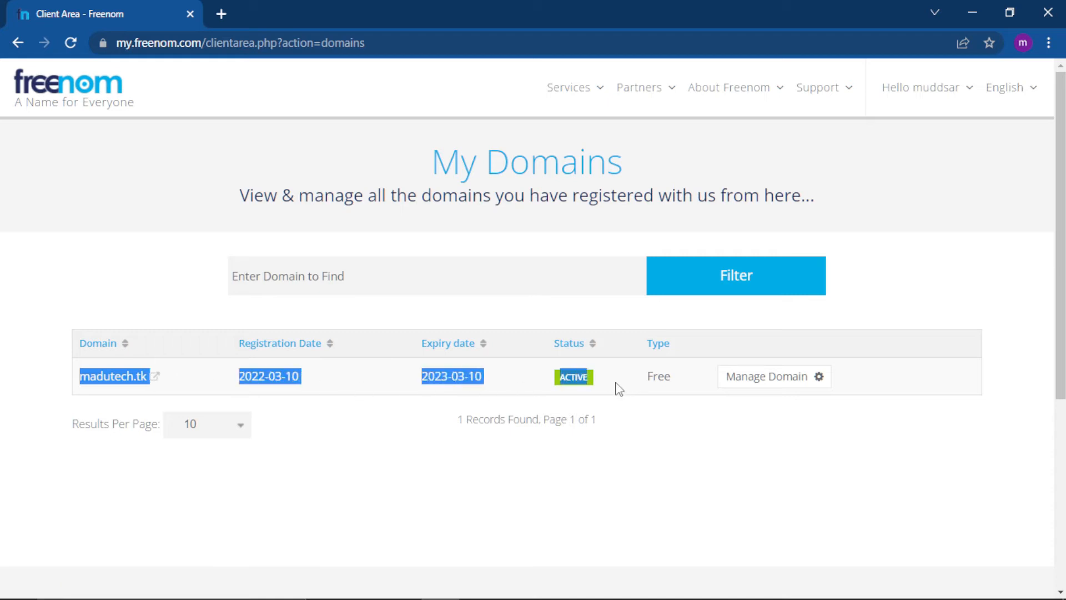
click(579, 385)
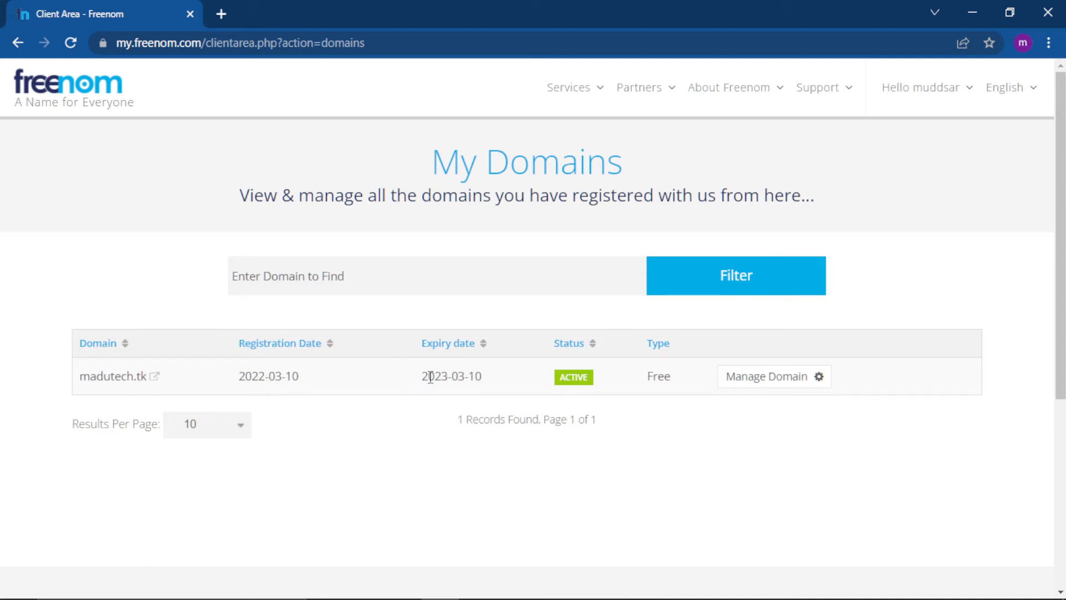
drag(425, 378, 461, 377)
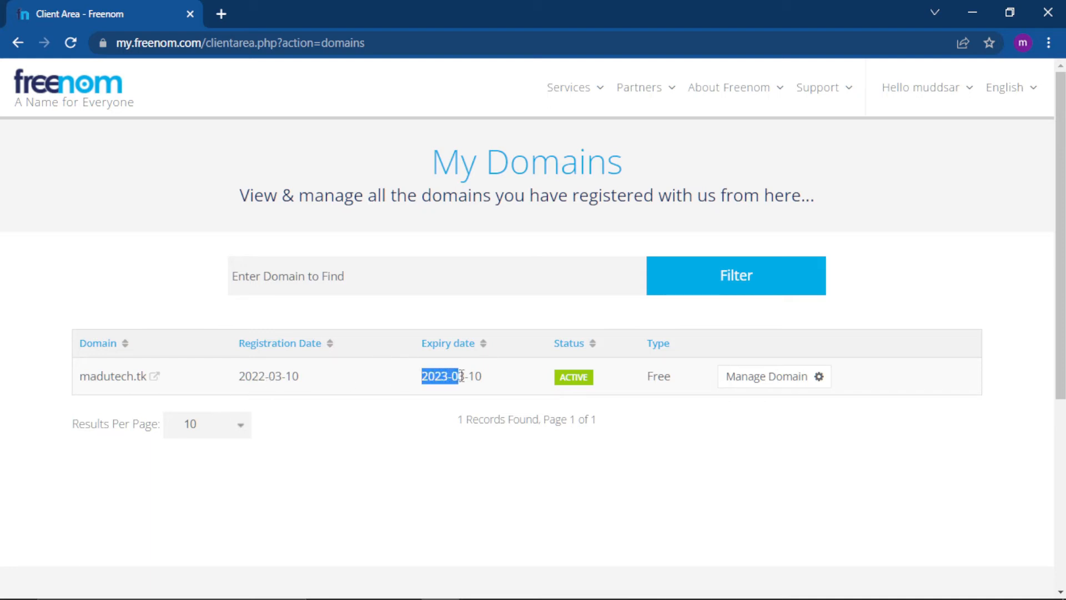
click(462, 376)
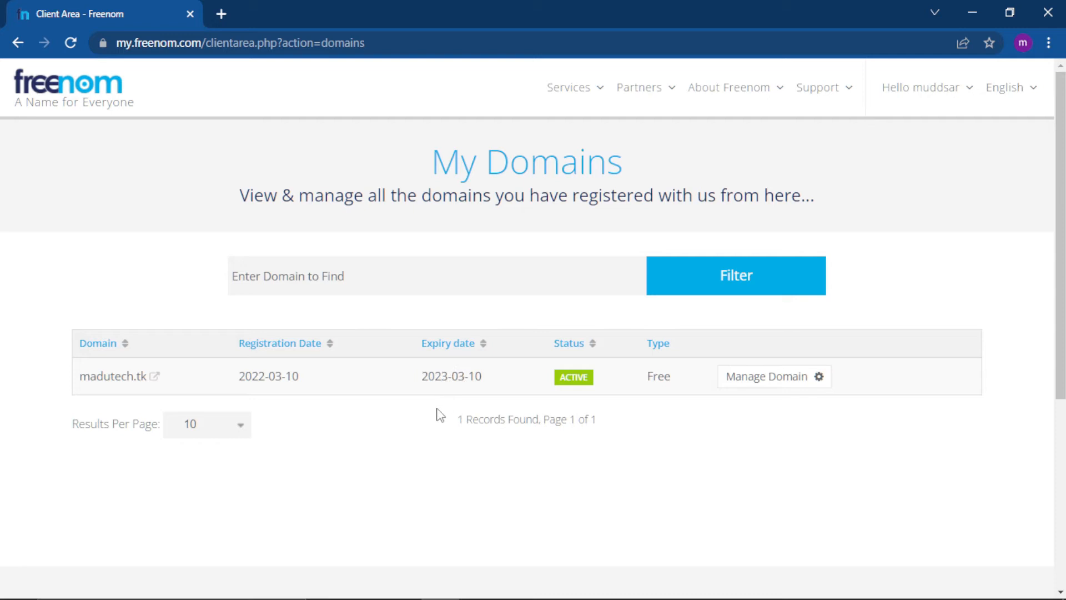
Open 000webhost.com in a new tab and go to its sign-in page.
click(220, 14)
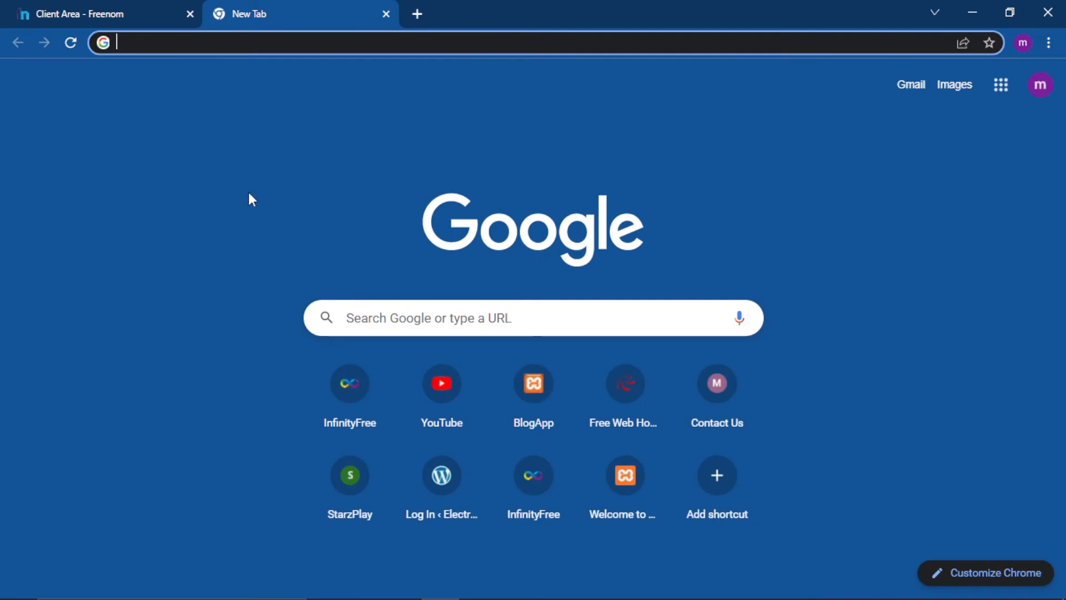
text(00)
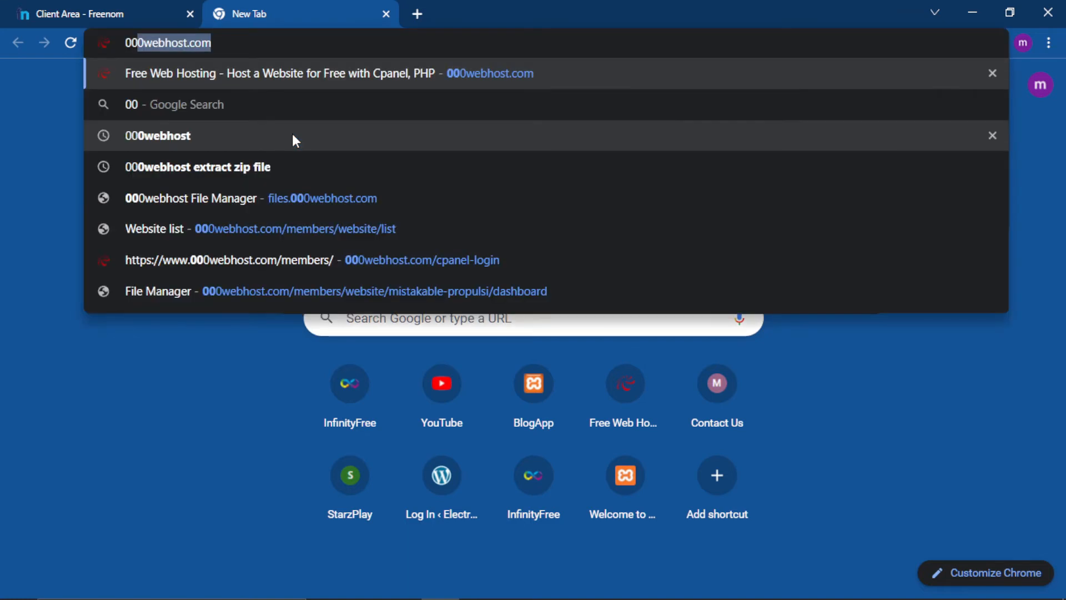
key(Return)
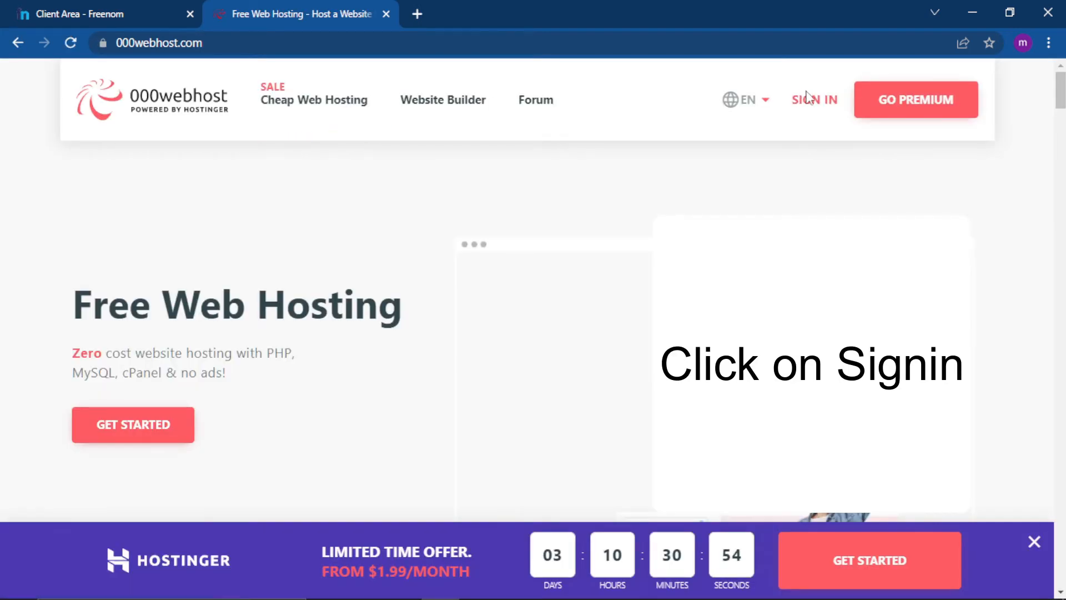
click(806, 103)
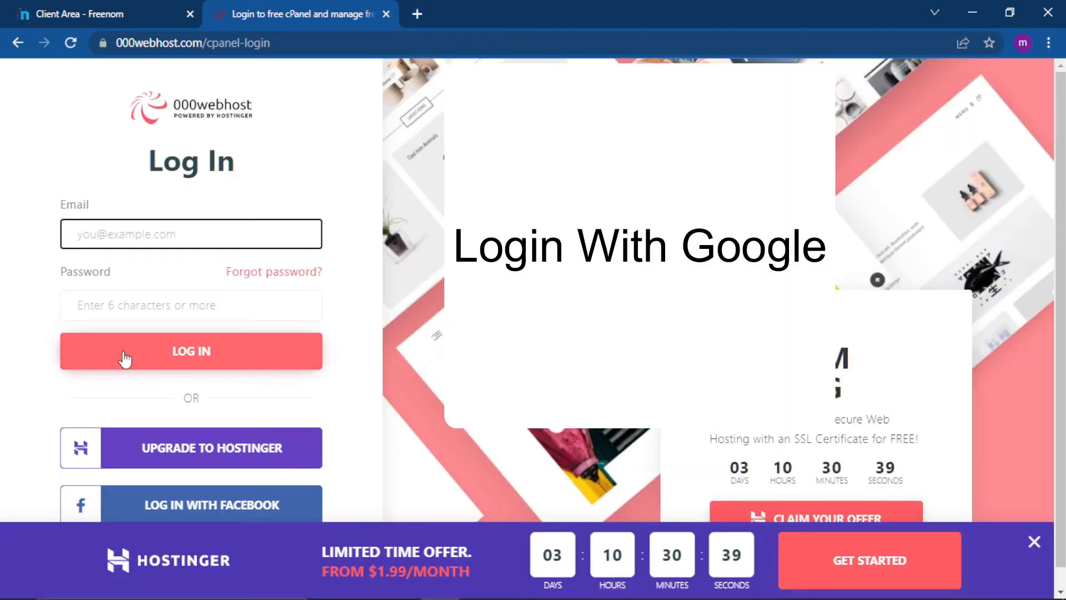
Dismiss the Hostinger offer and log in to 000webhost with the Google account used for the domain registration.
click(1035, 543)
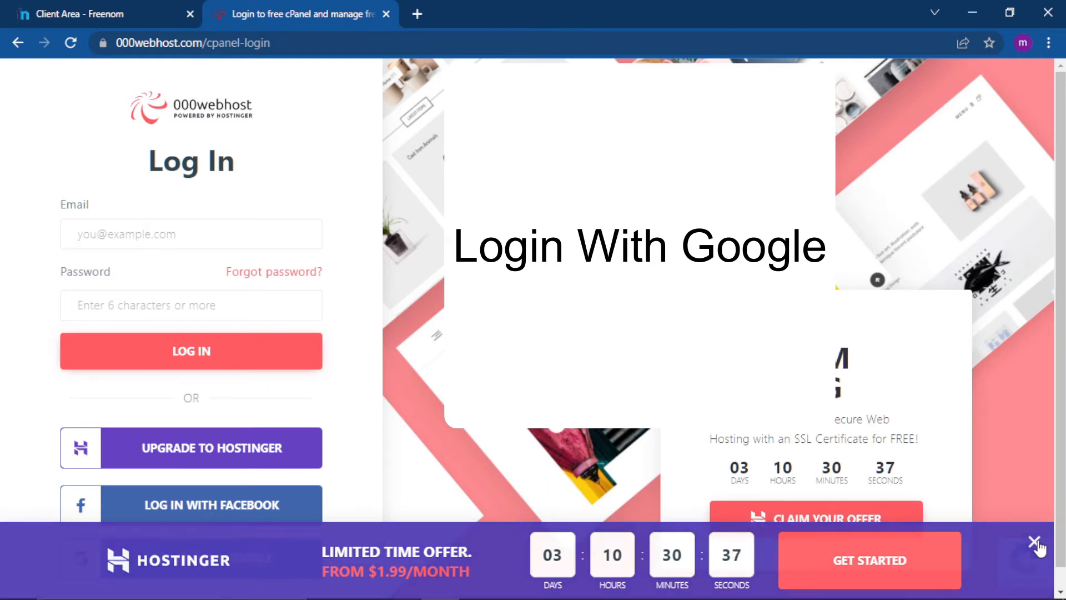
click(1061, 592)
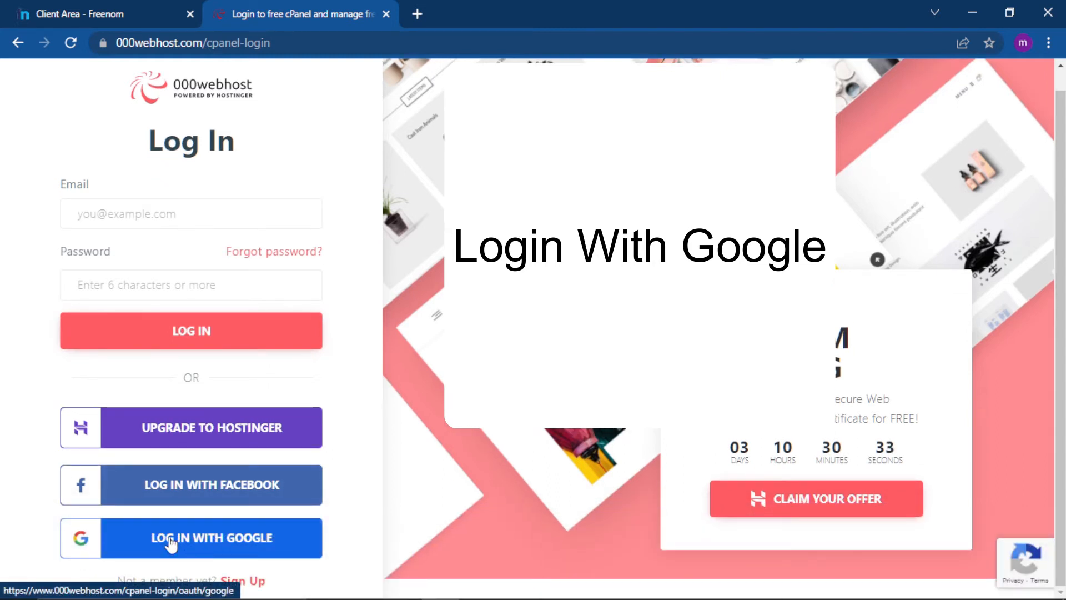
click(202, 539)
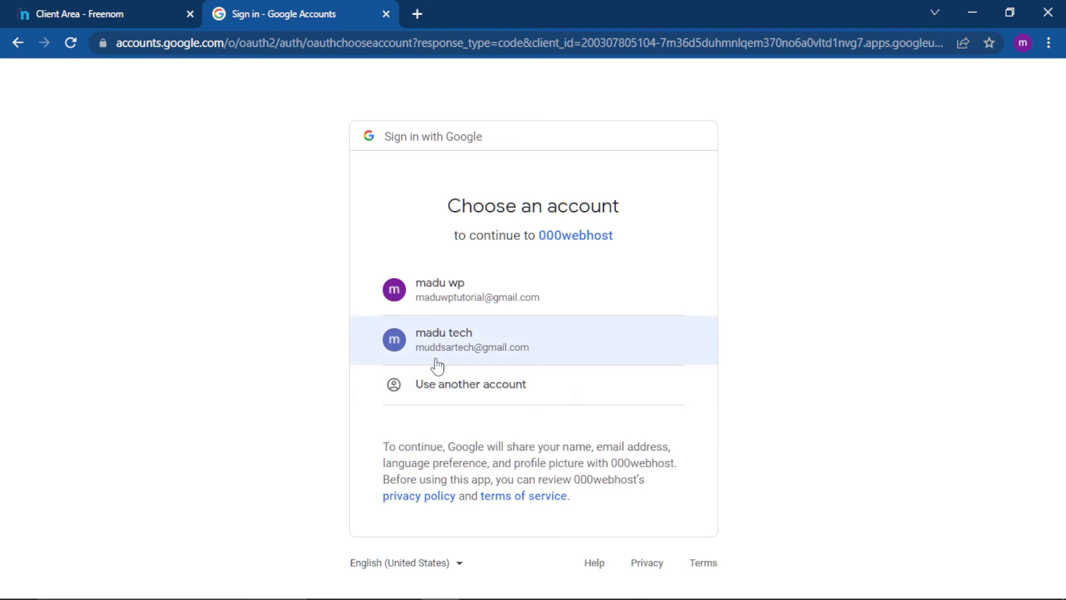
click(481, 349)
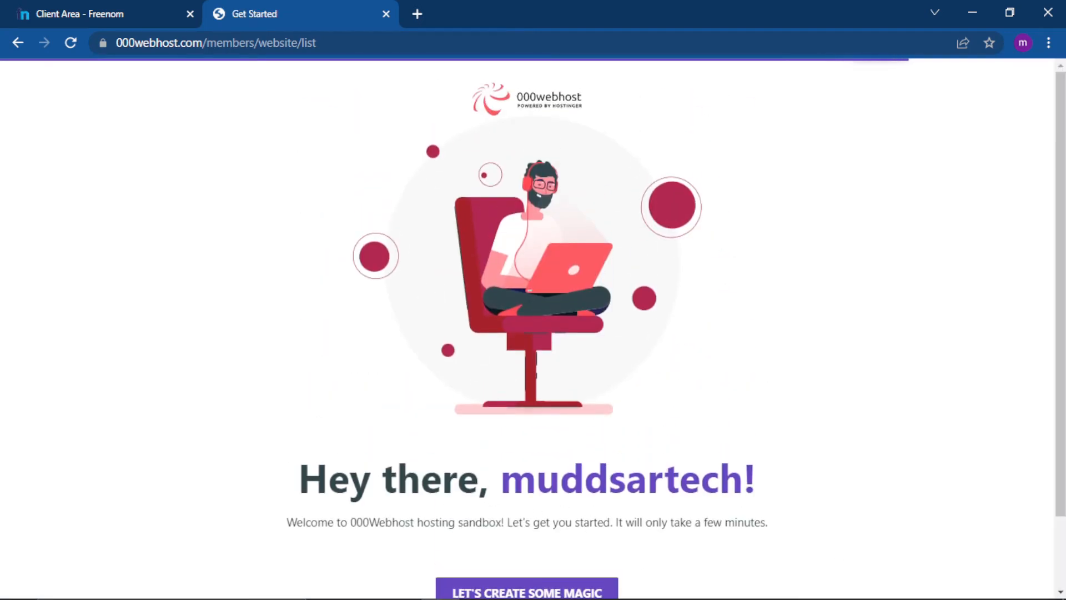
Skip the 000webhost introduction and name the new project madutech.
click(1061, 561)
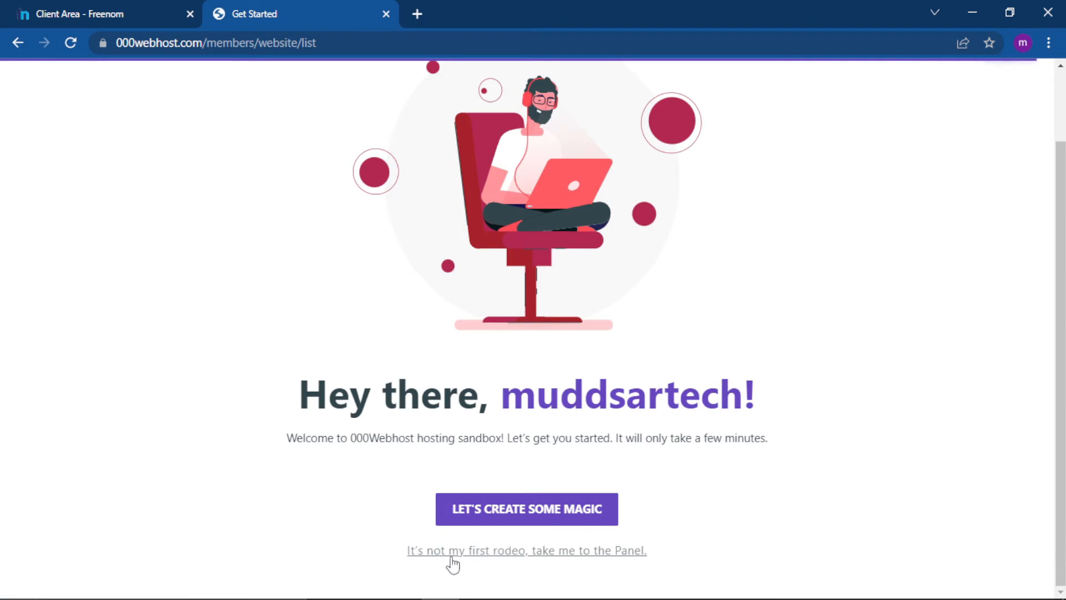
click(534, 551)
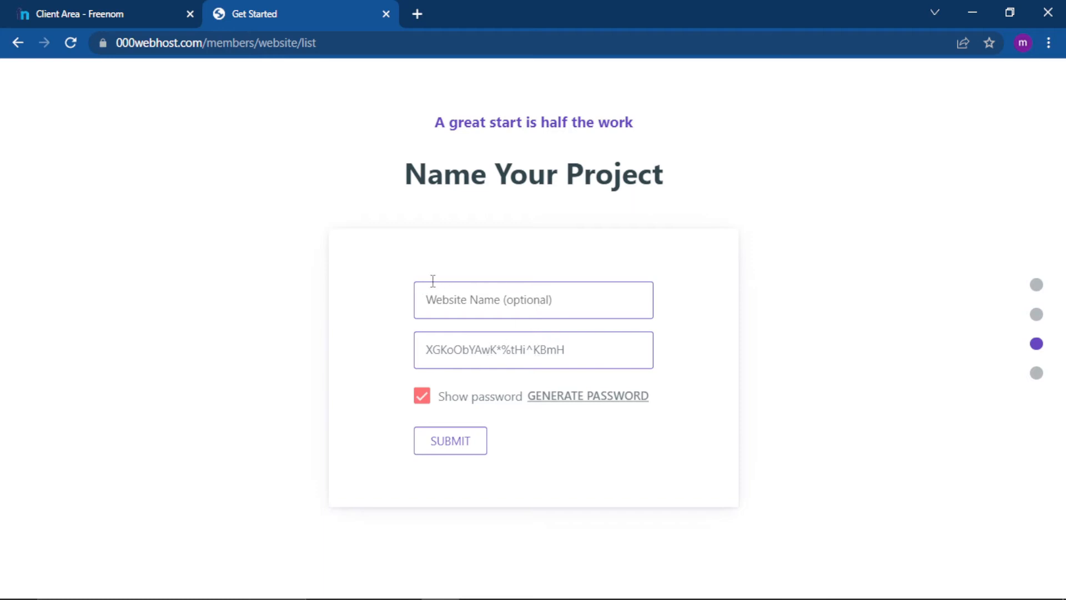
click(460, 303)
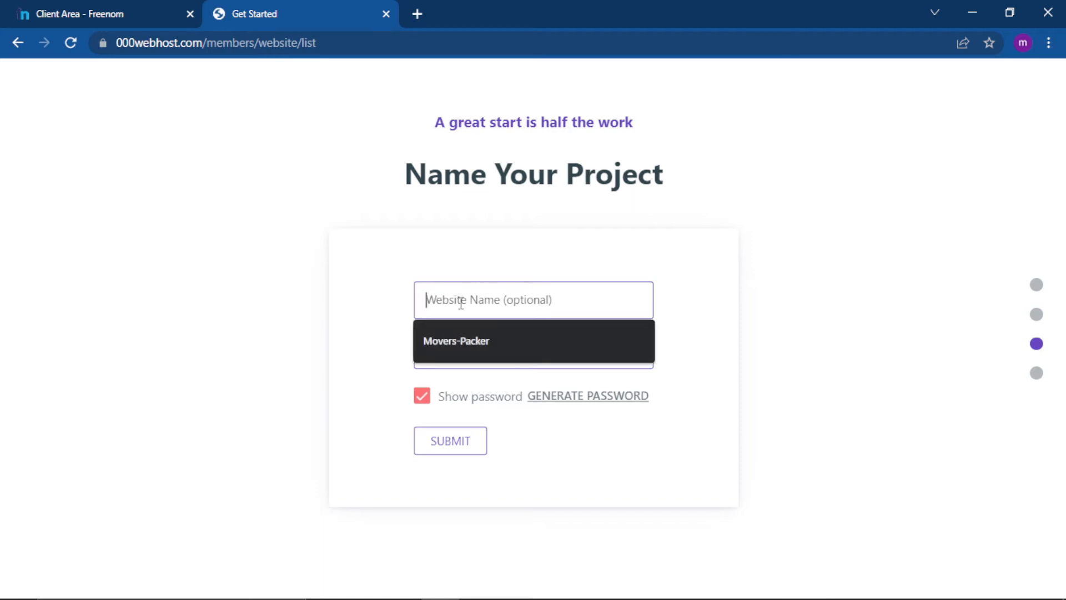
click(460, 256)
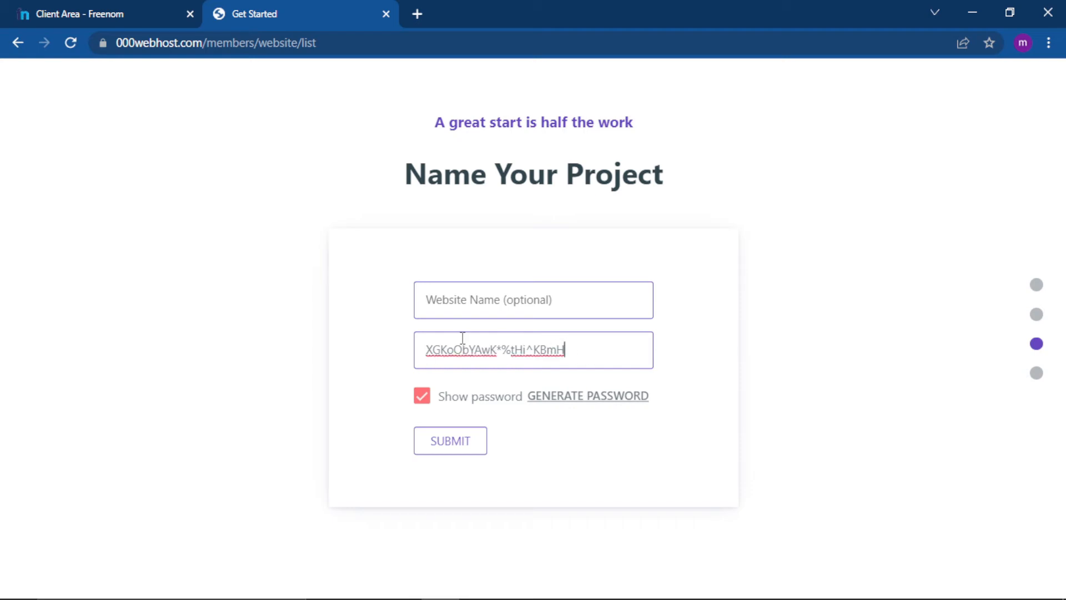
click(496, 303)
text(mo)
key(BackSpace)
key(BackSpace)
text(madutech)
Replace the generated website password with a custom one and submit the project details.
drag(571, 350, 379, 356)
key(BackSpace)
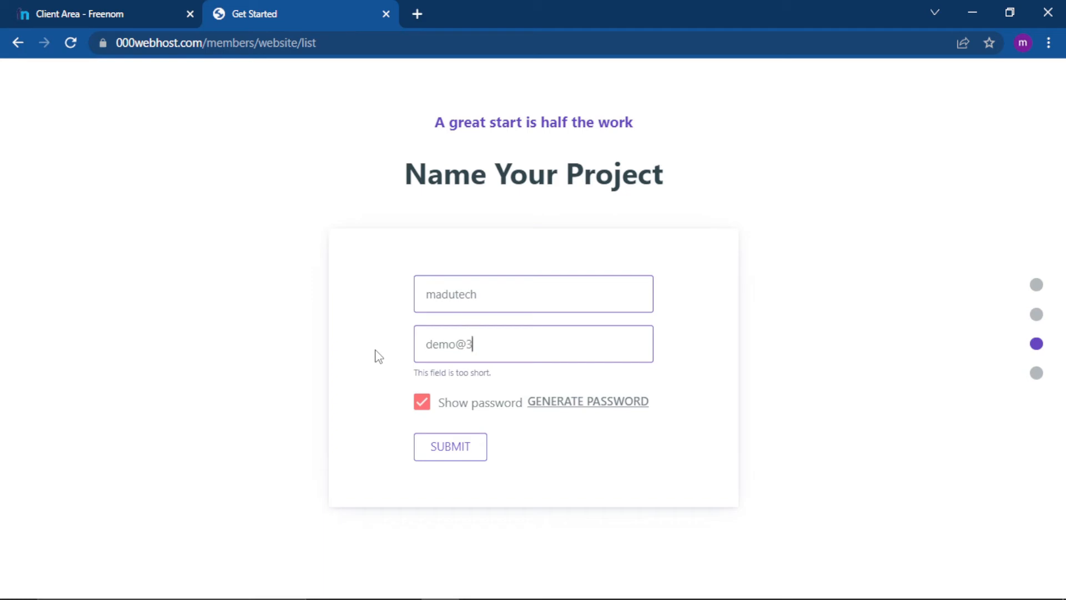
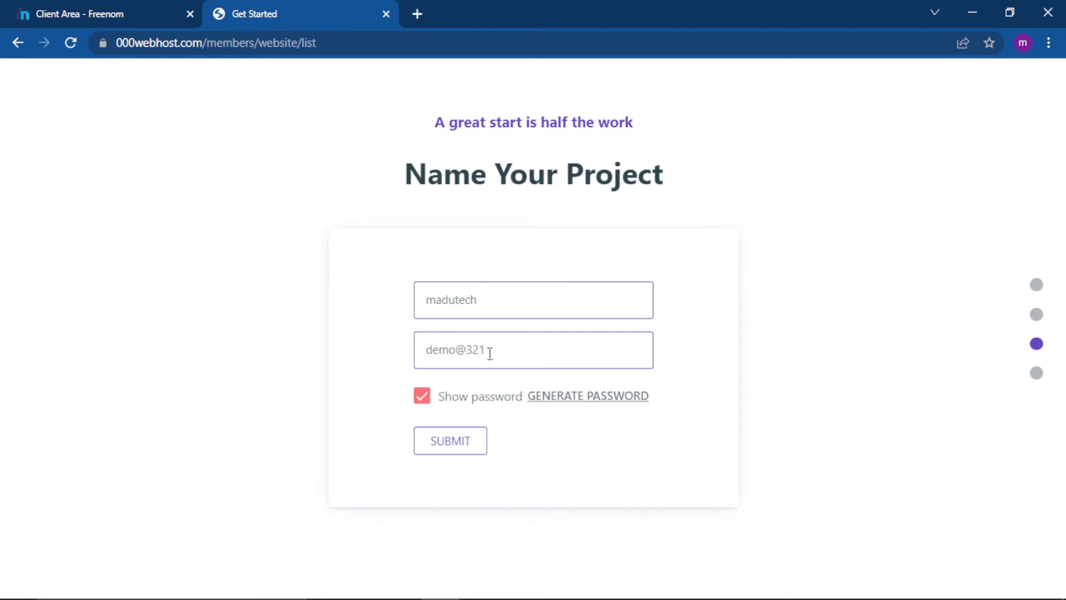
click(453, 449)
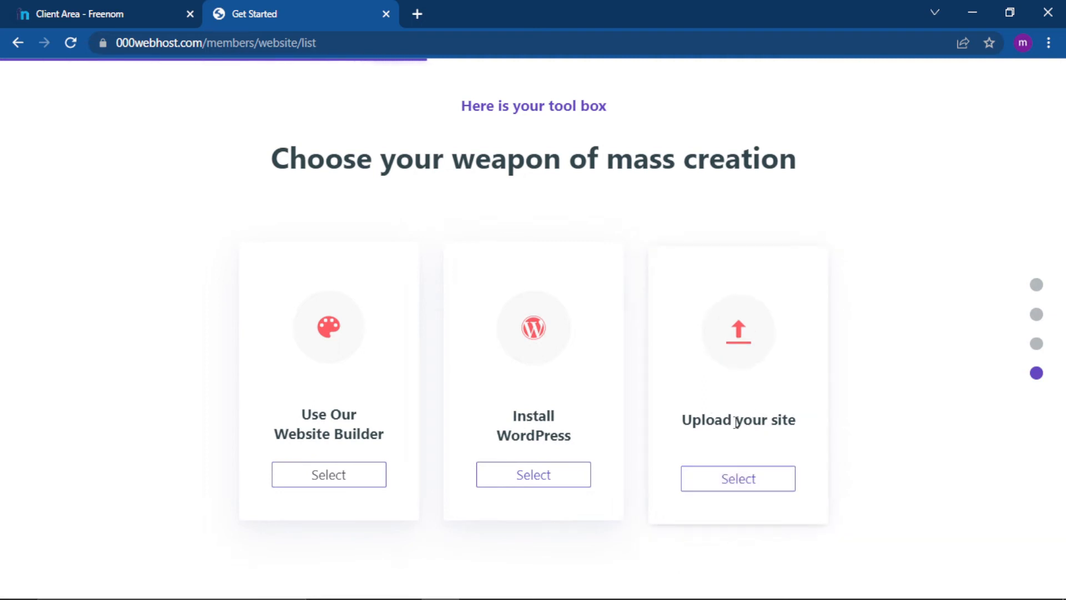
Choose to upload an existing site and open the public_html folder in the 000webhost File Manager.
click(754, 483)
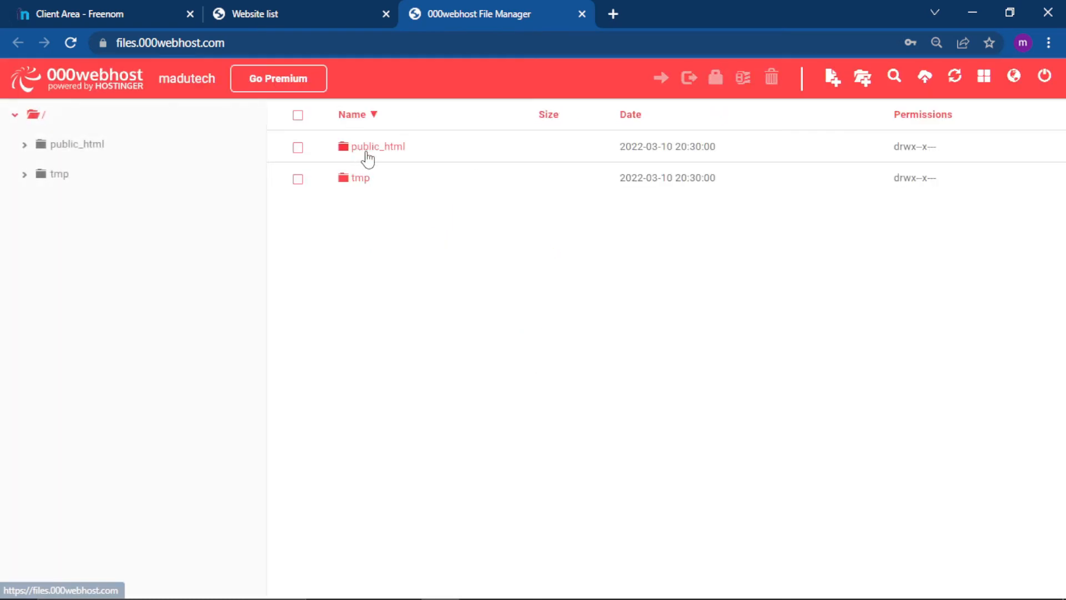
double_click(371, 151)
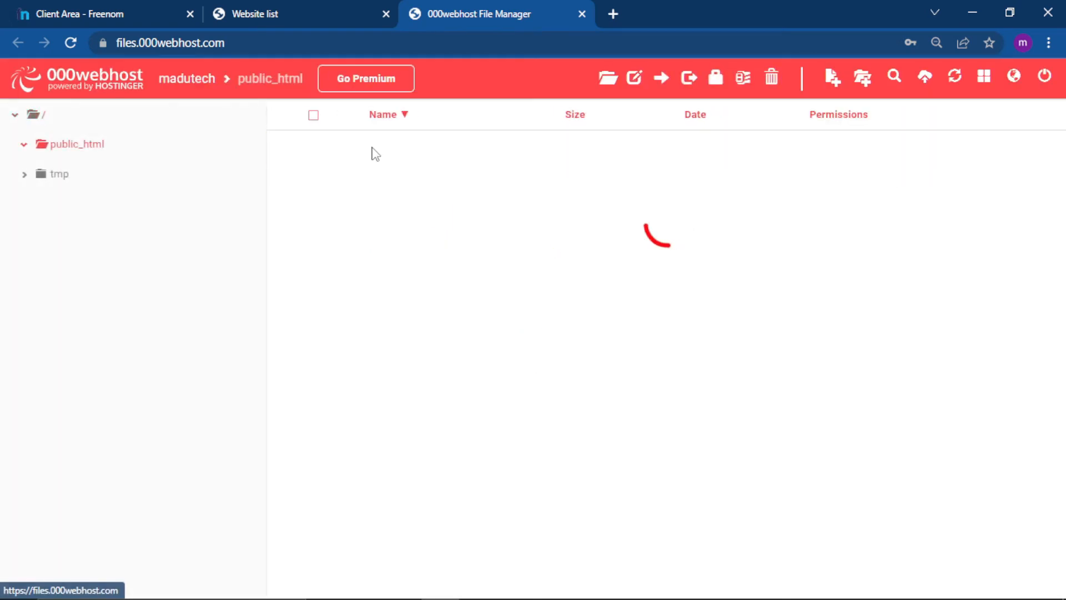
Upload index.php and style.css from the Contact folder in All Projects to the public_html folder.
click(924, 78)
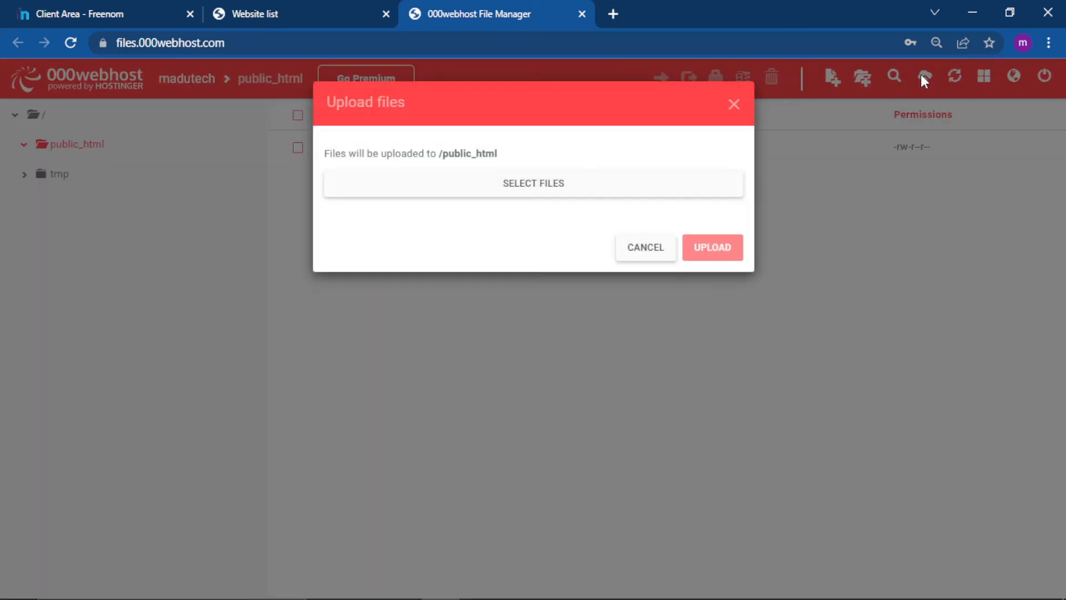
click(548, 192)
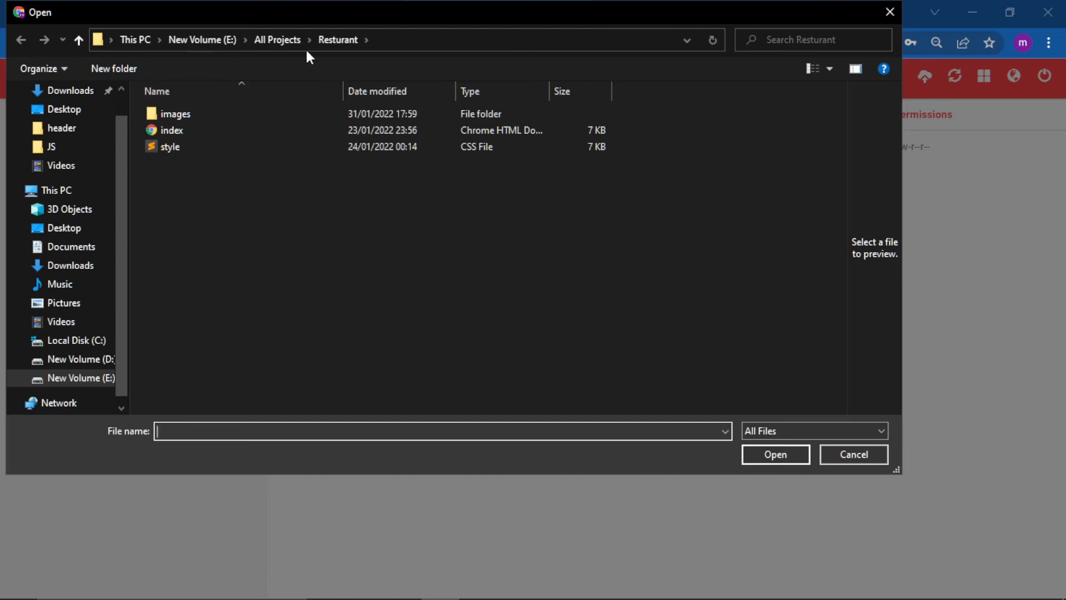
click(285, 45)
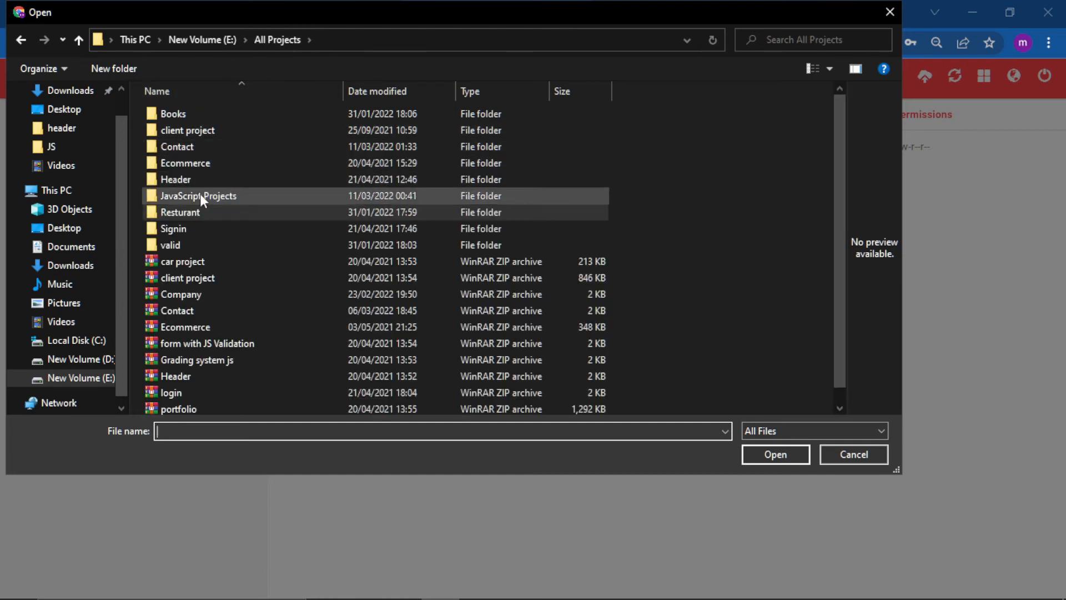
click(189, 147)
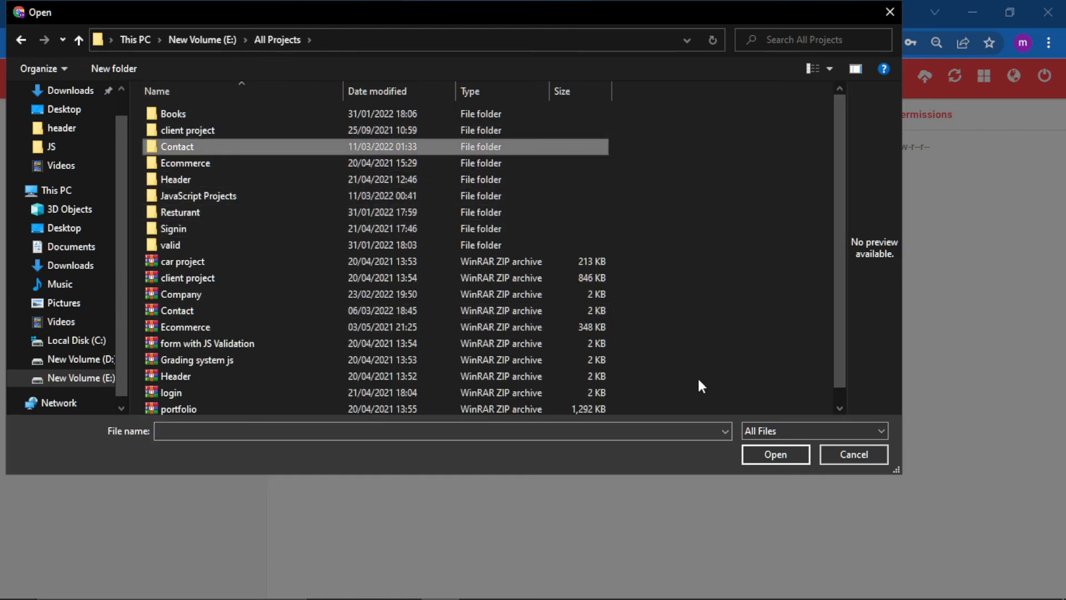
click(768, 446)
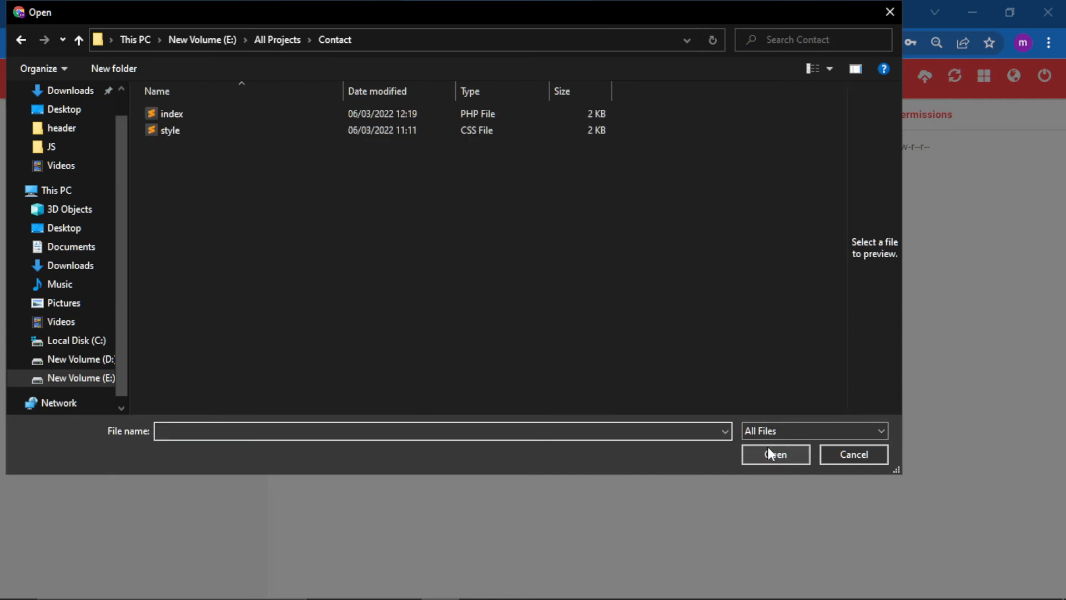
click(173, 136)
ctrl+click(181, 114)
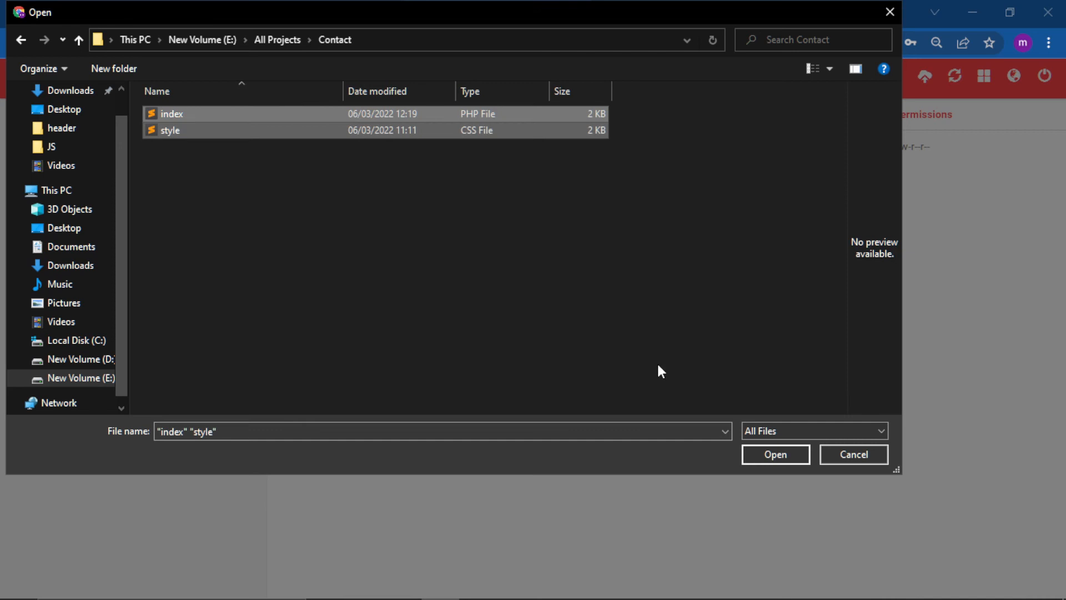
click(781, 449)
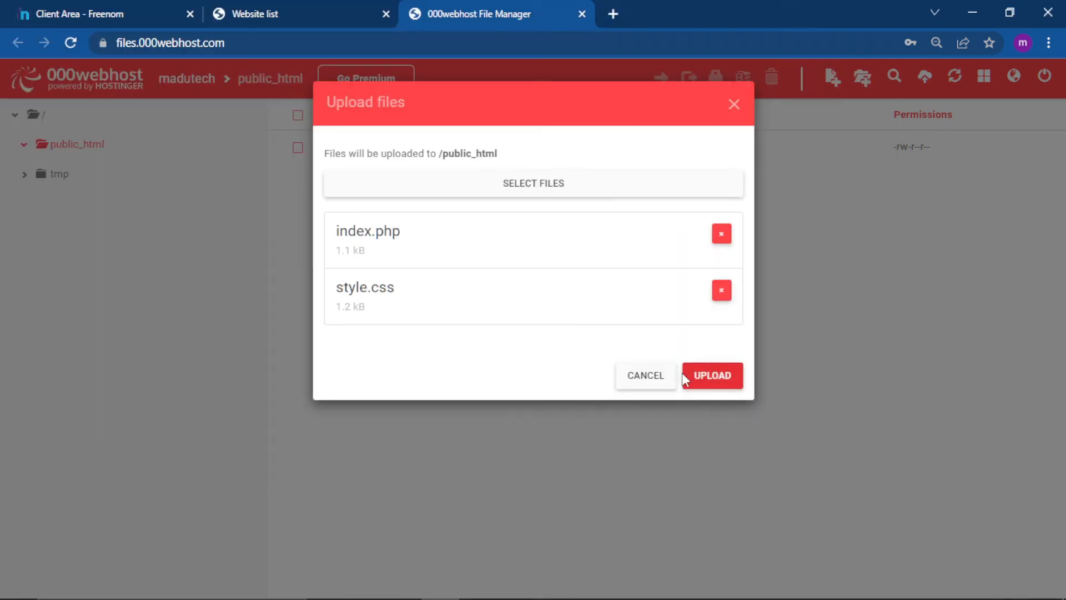
click(716, 382)
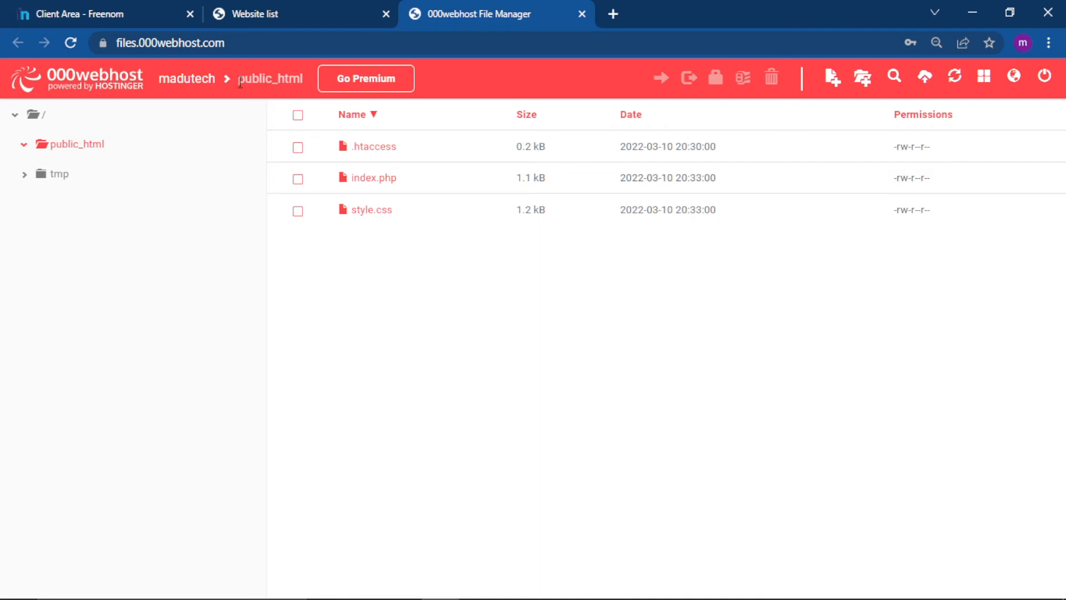
Return to the website list, dismiss the Hostinger offer and open the live madutech.000webhostapp.com site in its own tab.
click(190, 88)
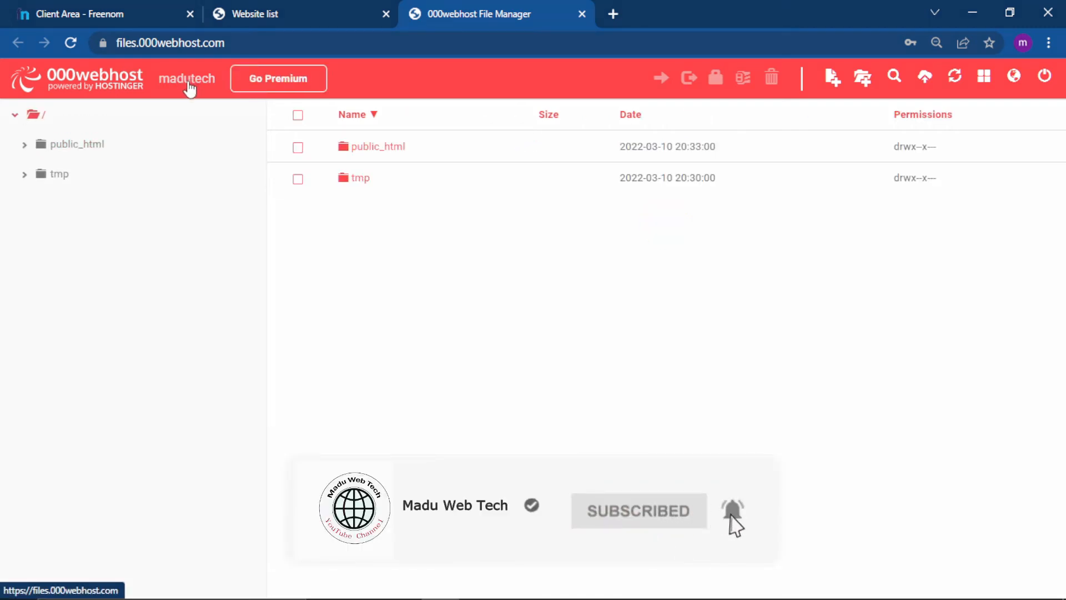
click(256, 7)
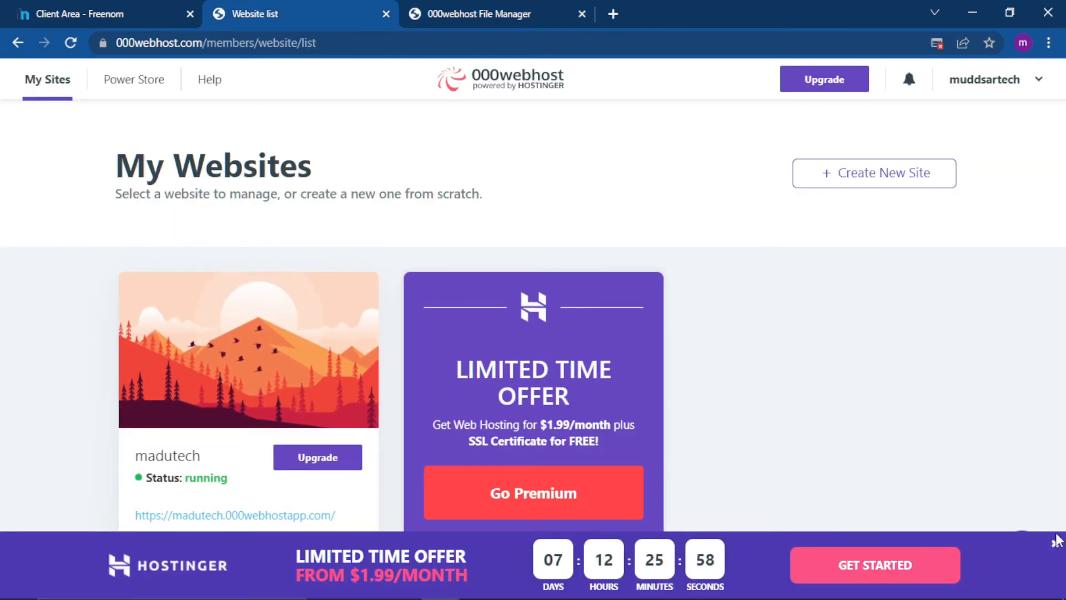
click(1054, 543)
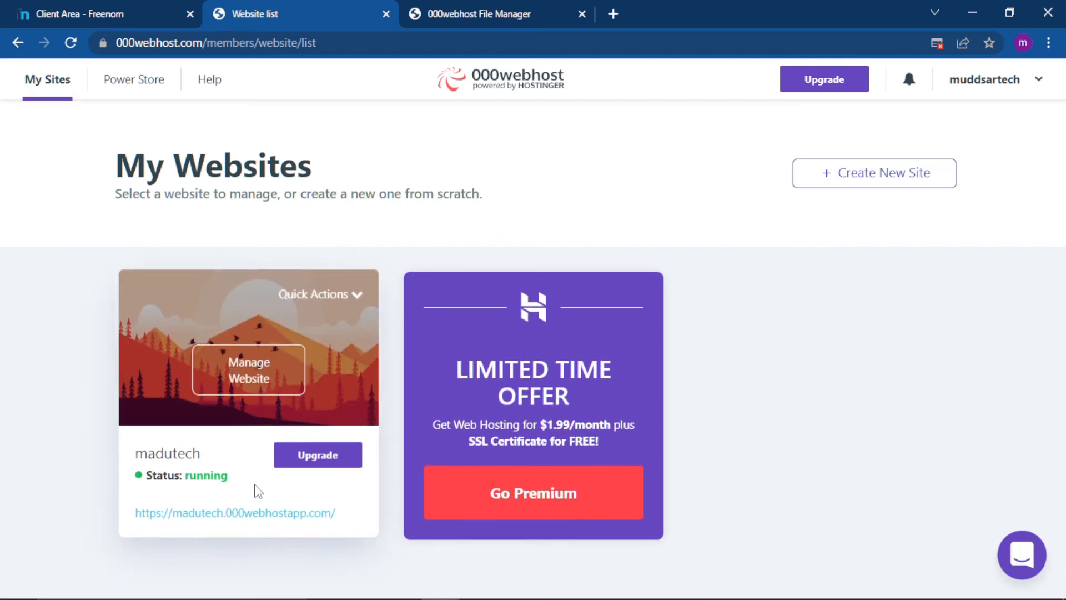
right_click(247, 519)
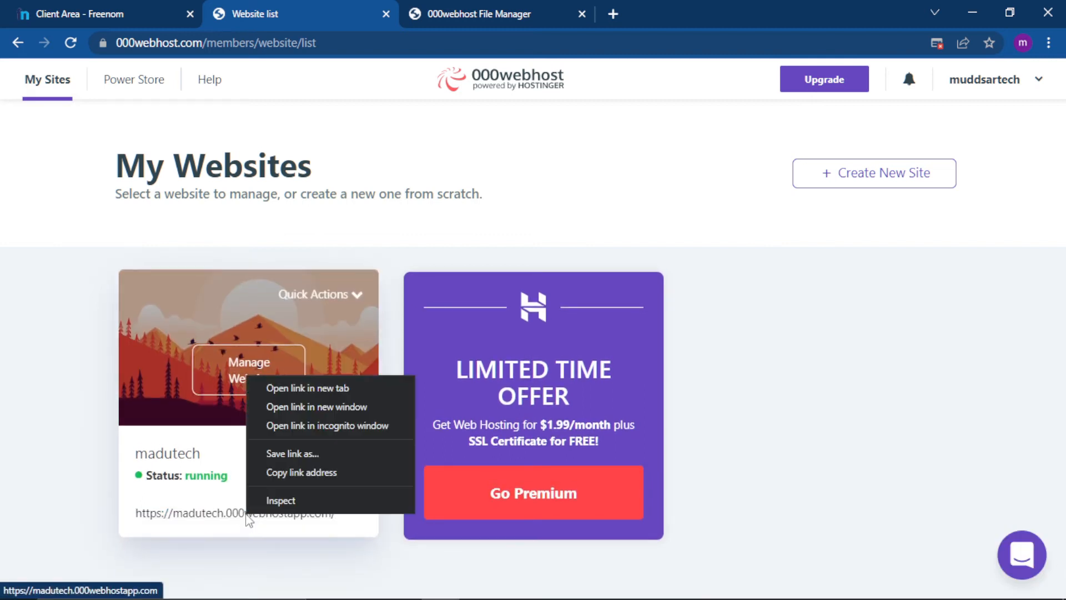
click(297, 388)
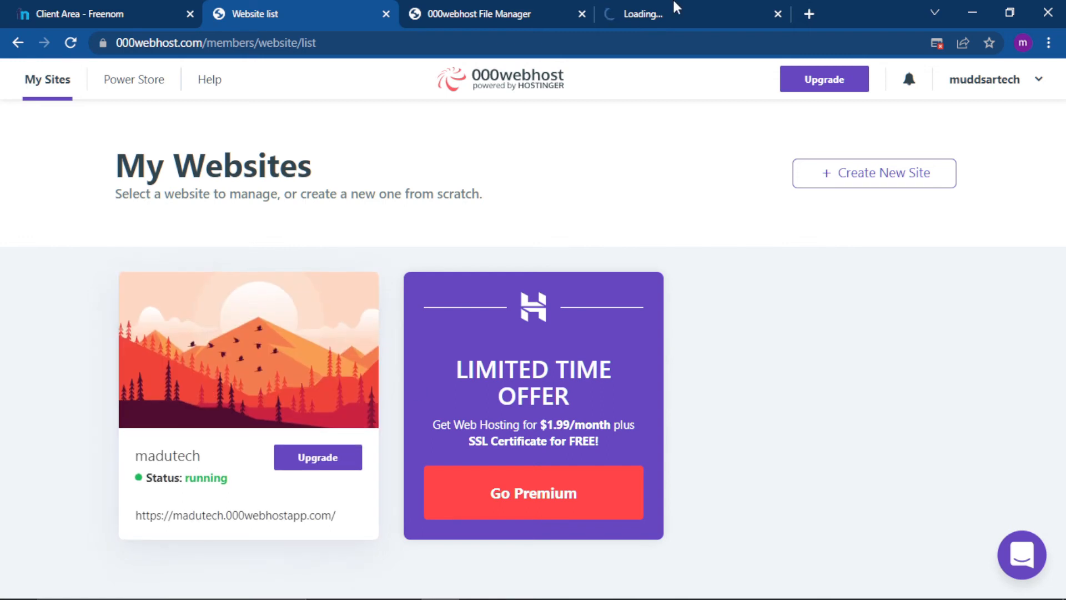
click(673, 5)
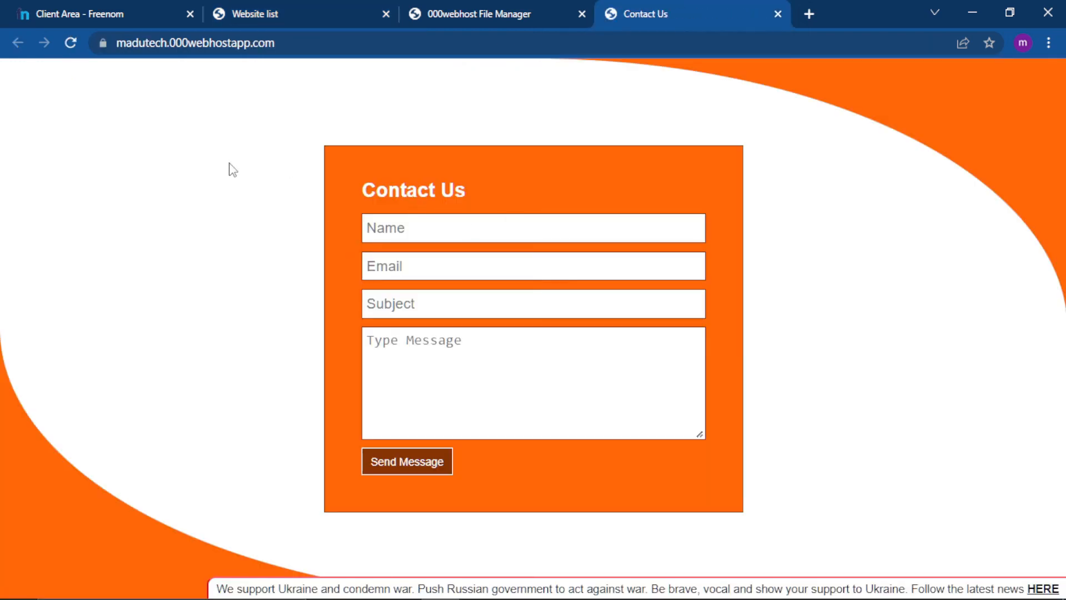
Compare the live site's 000webhostapp.com address with the domain registered on Freenom.
click(175, 47)
drag(154, 45, 313, 44)
click(316, 45)
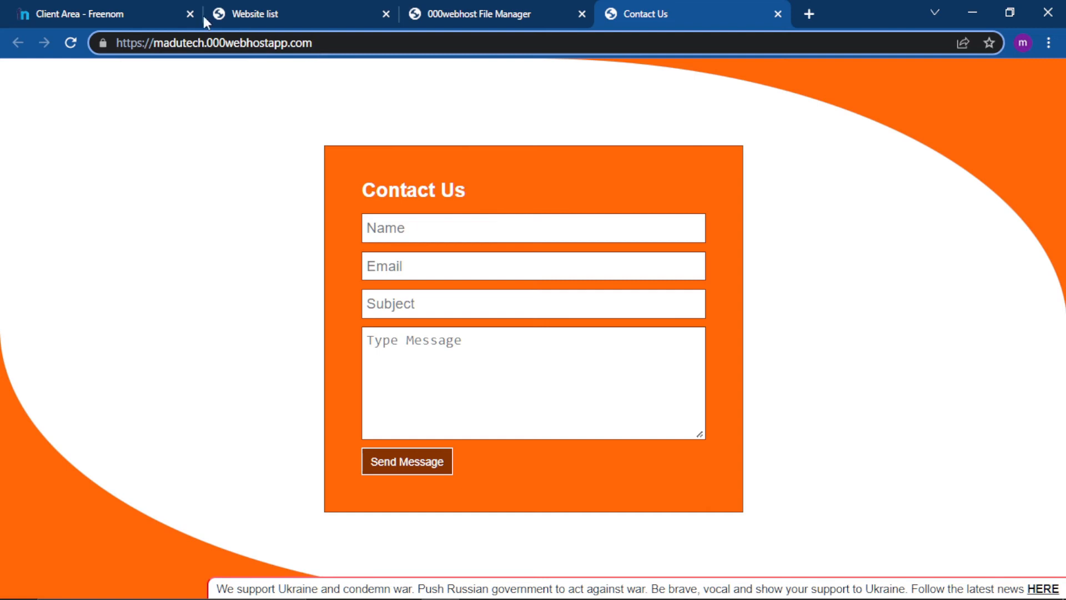
click(111, 10)
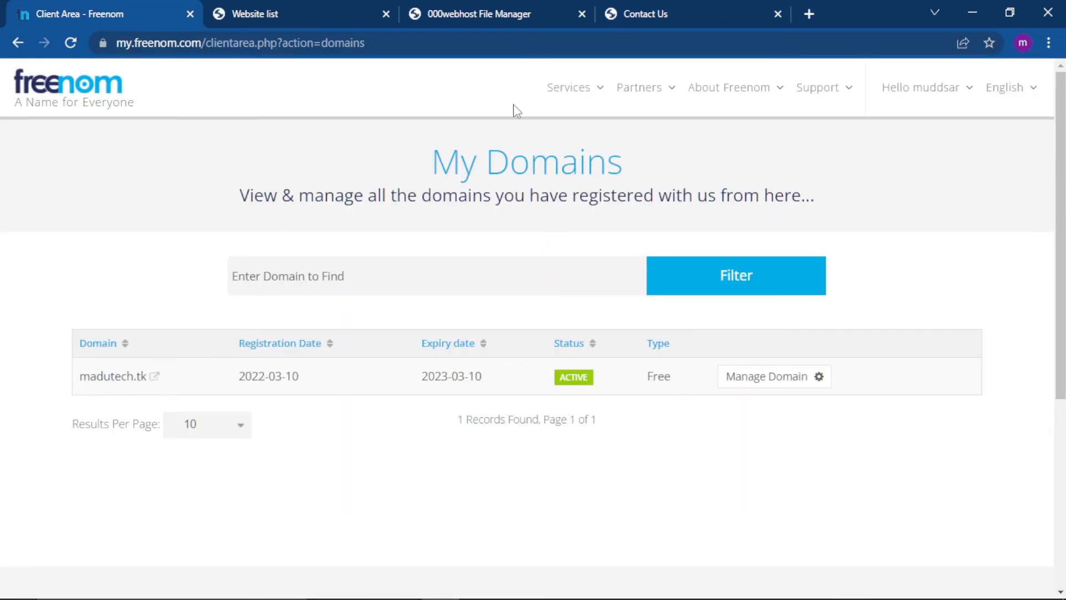
click(647, 6)
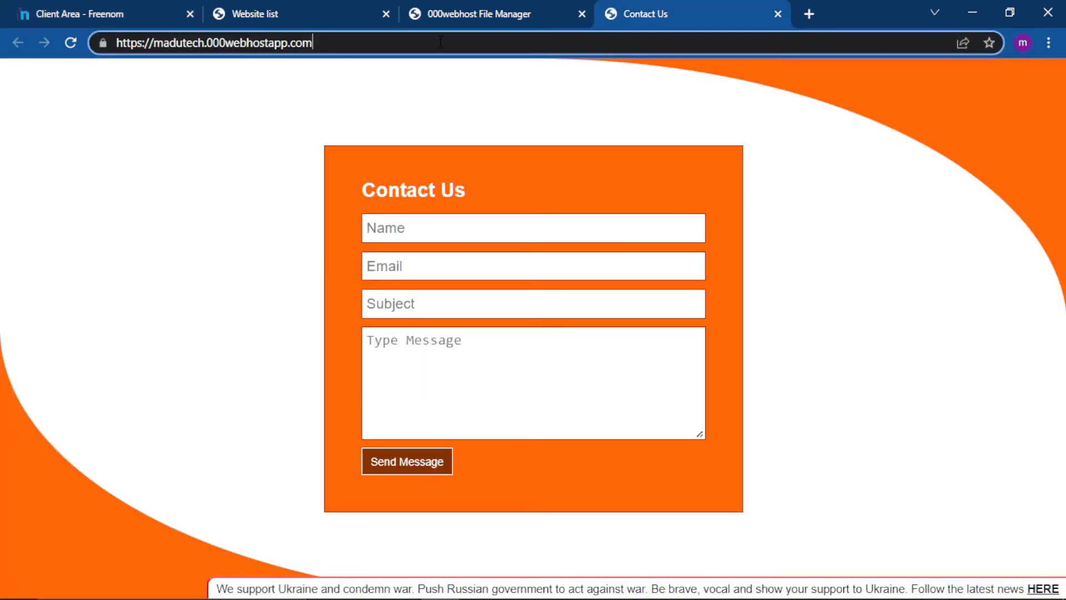
click(486, 7)
Open the management page of the madutech website and go to its Set Web Address tool.
click(304, 8)
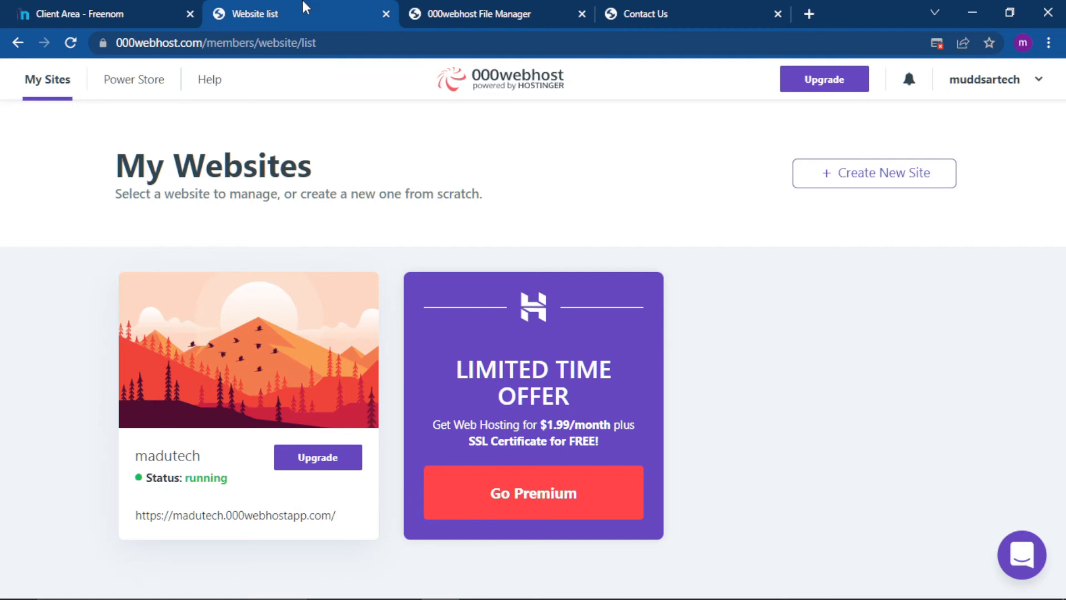
mouse_move(255, 358)
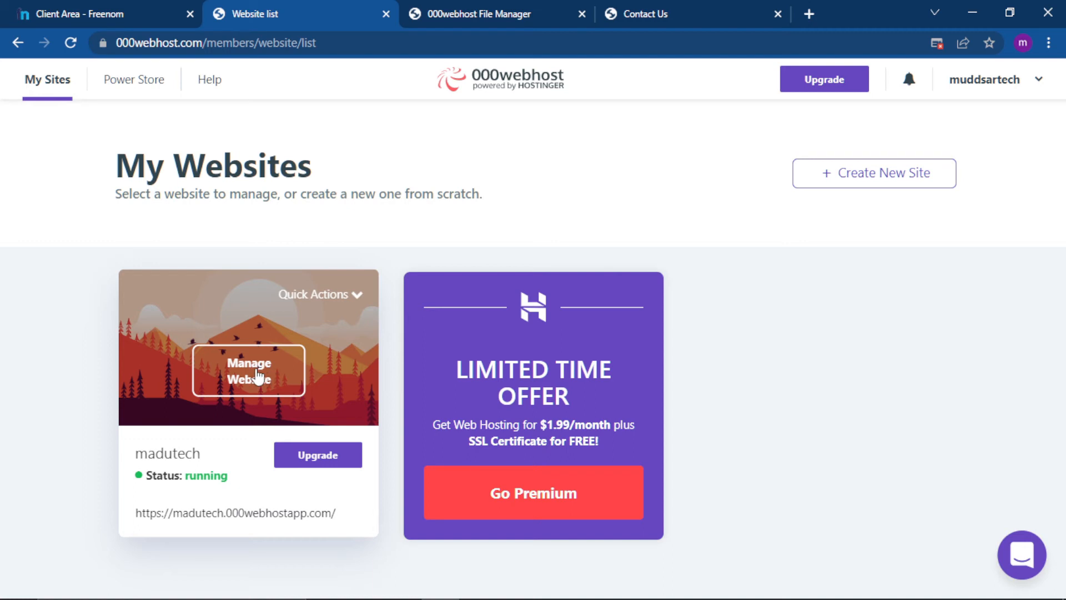
click(257, 377)
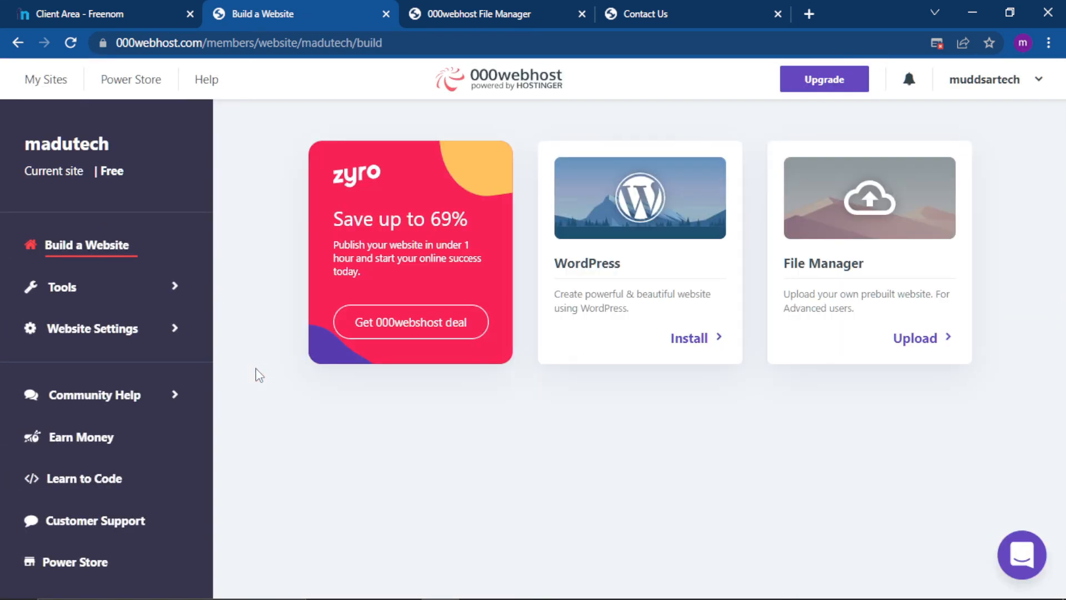
click(71, 300)
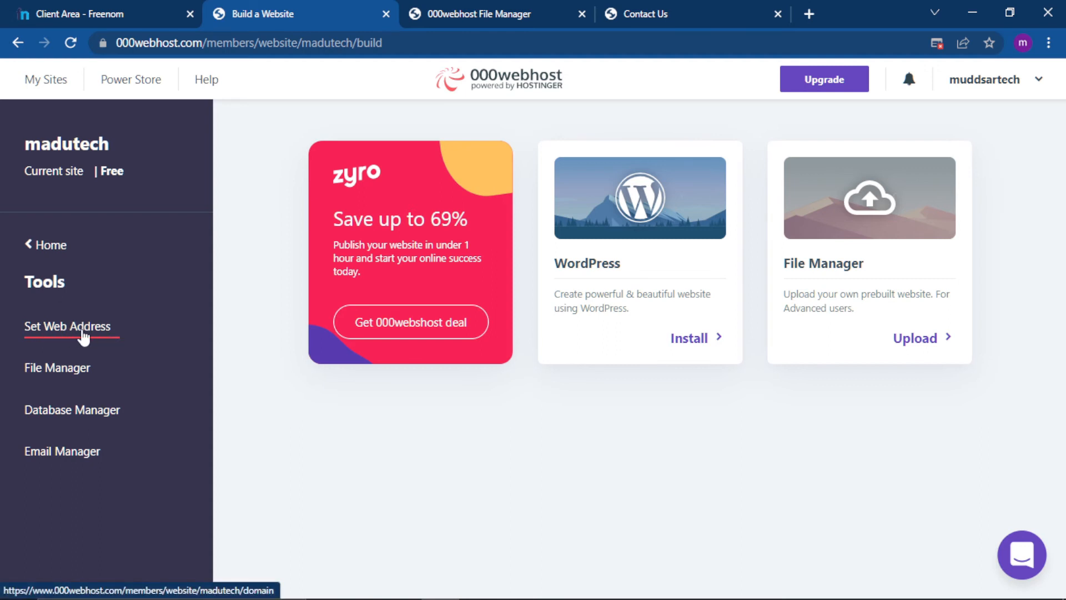
click(70, 336)
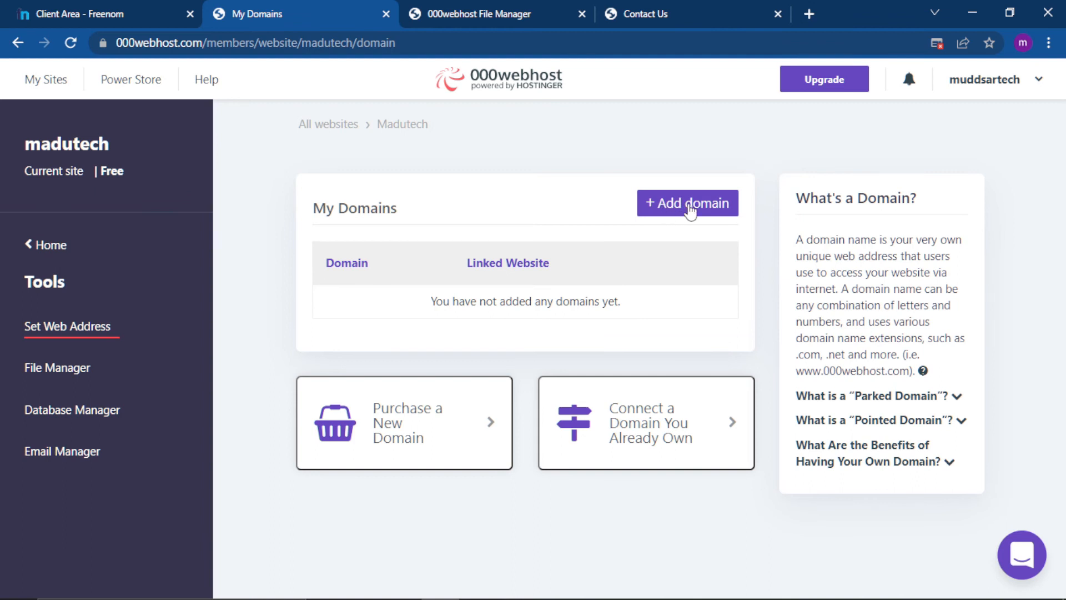
Start adding a domain to the madutech site using the Park domain option.
click(690, 209)
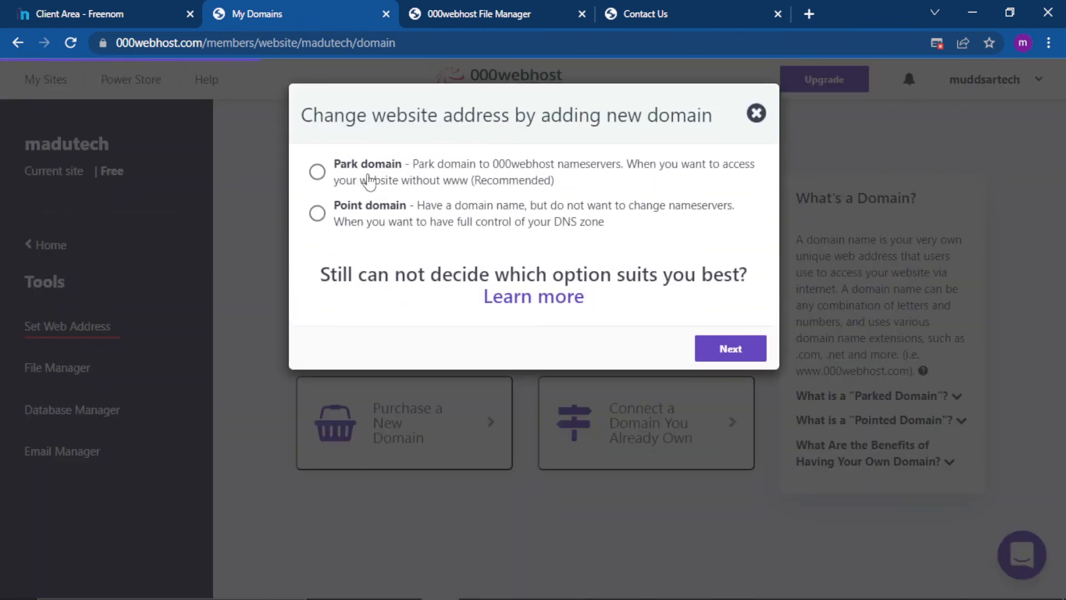
click(318, 173)
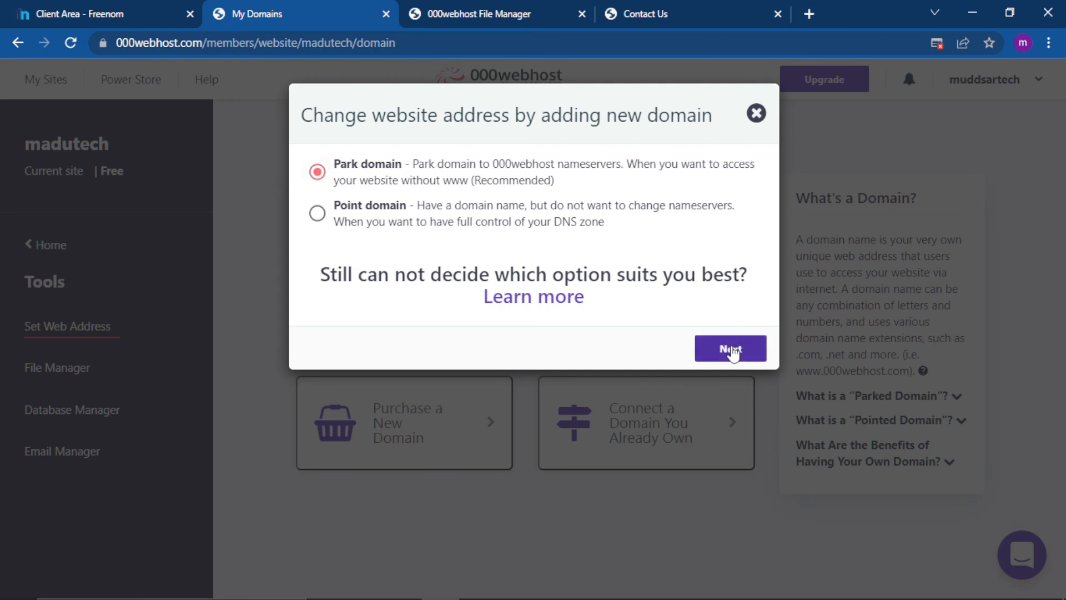
click(730, 350)
click(504, 231)
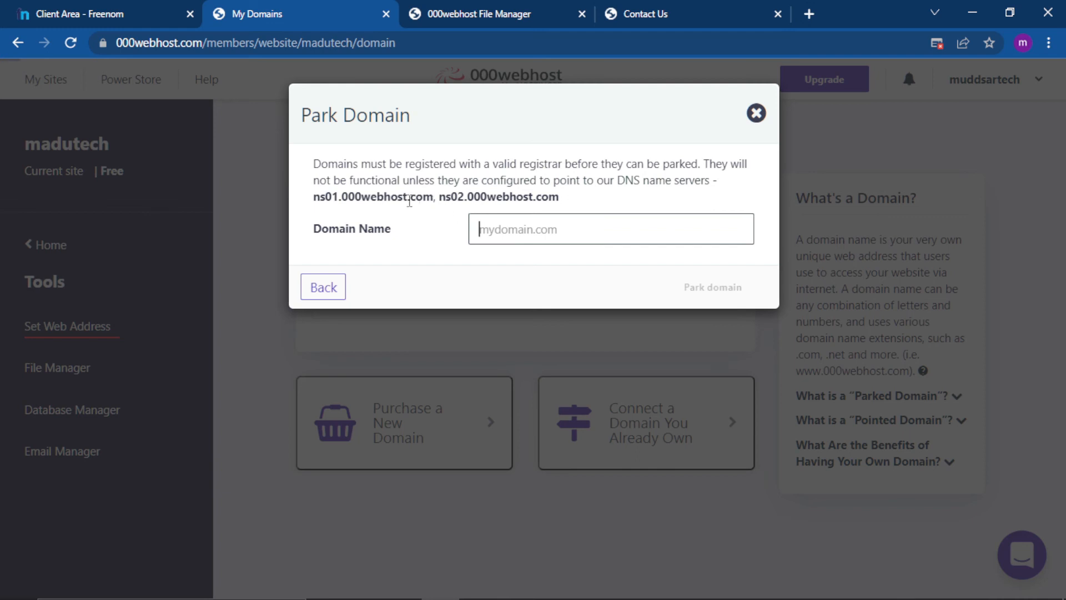
Switch madutech.tk on Freenom to custom nameservers and set Nameserver 1 to ns01.000webhost.com, copied from the Park Domain dialog.
drag(314, 198, 435, 195)
key(ctrl+c)
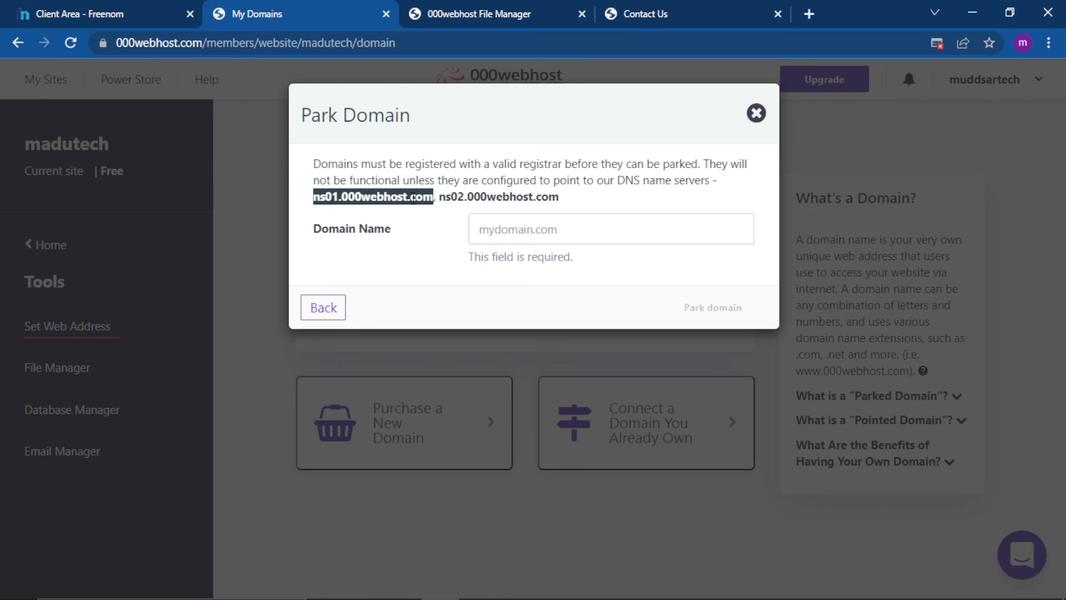
click(86, 10)
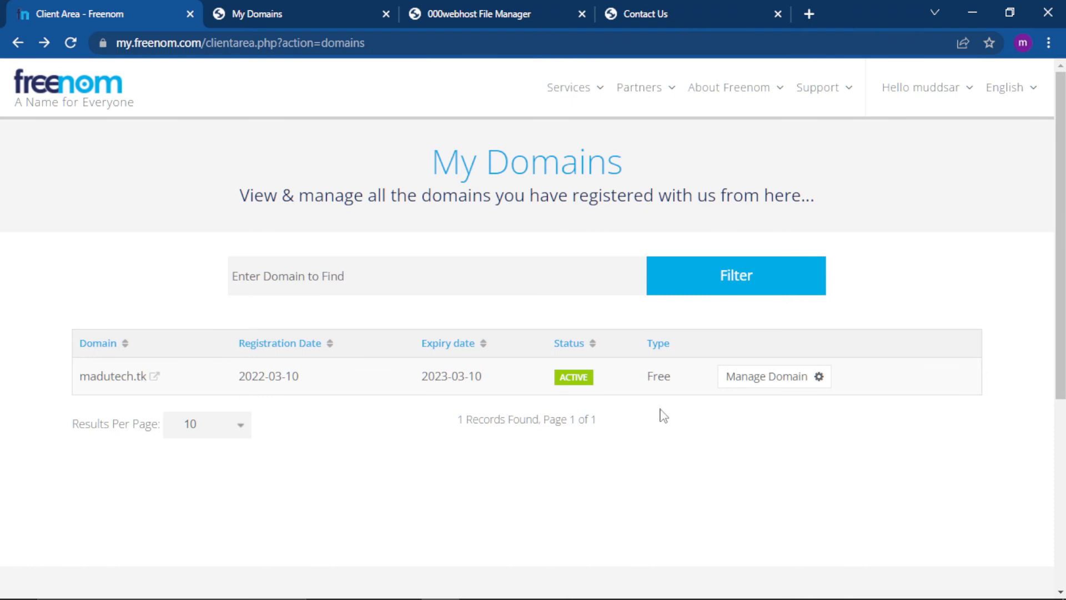
click(818, 382)
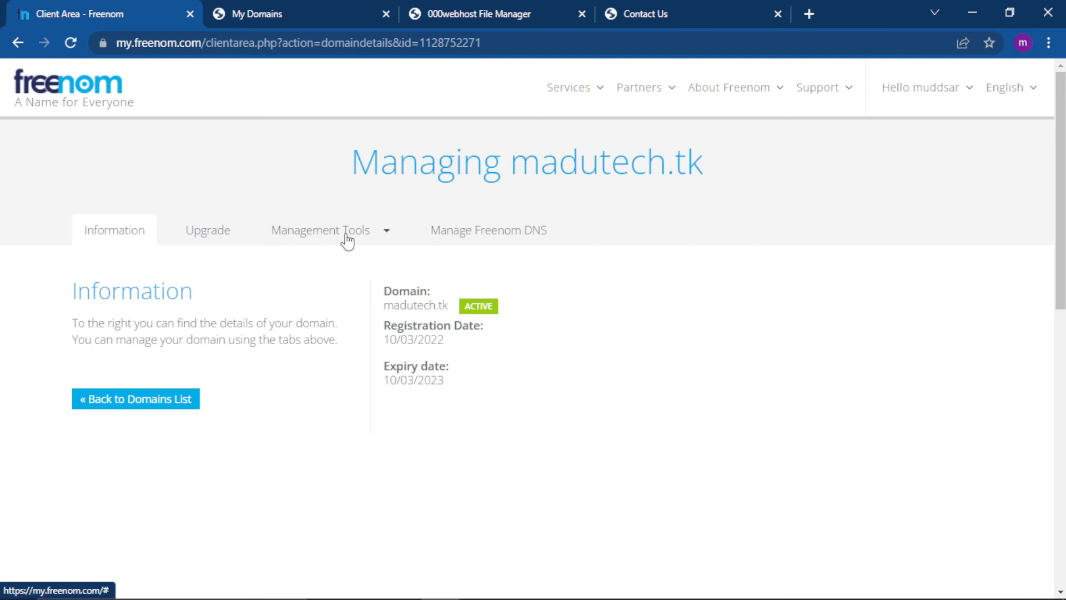
click(390, 235)
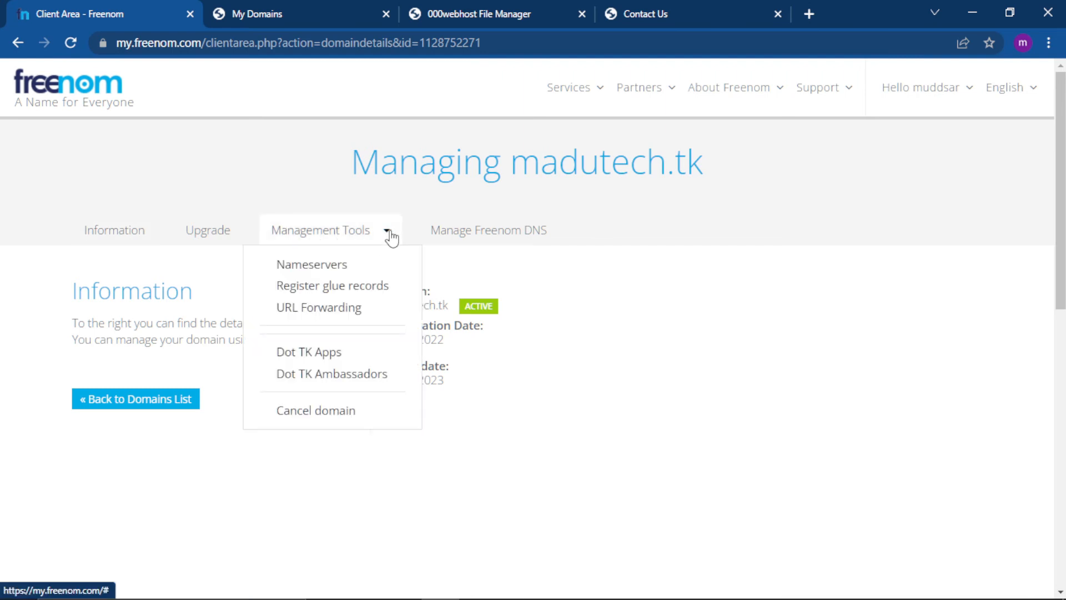
click(333, 273)
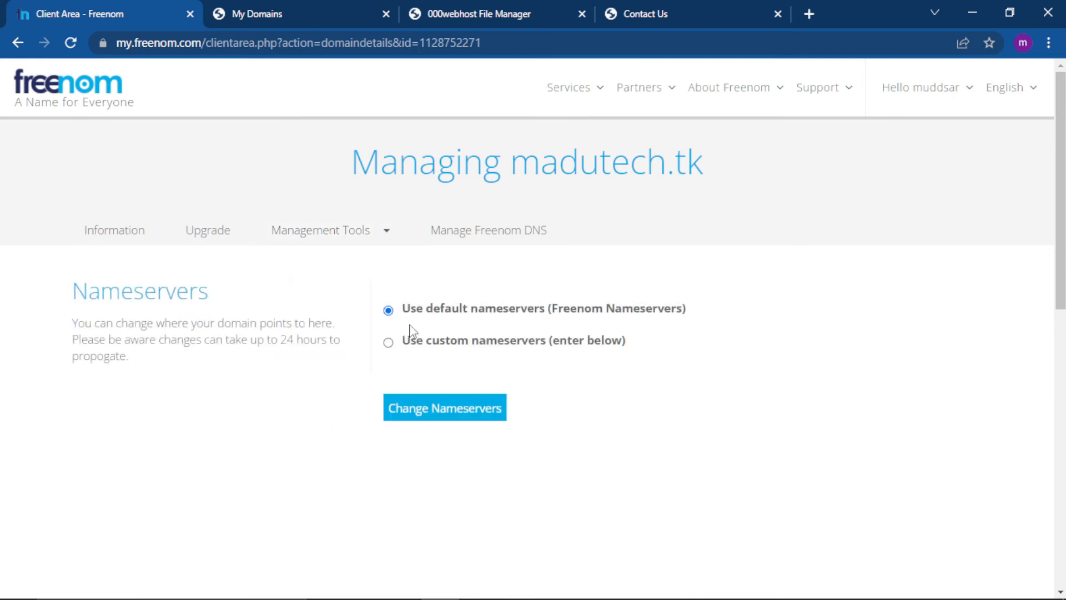
click(389, 343)
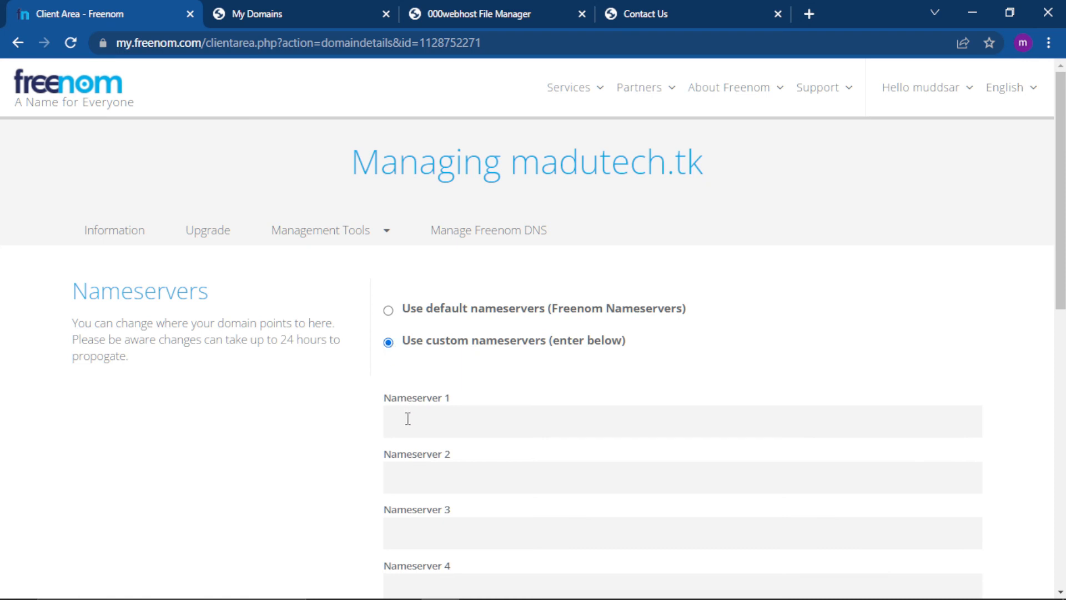
click(408, 423)
key(ctrl+v)
Copy ns02.000webhost.com from the Park Domain dialog and enter it as Nameserver 2 for madutech.tk on Freenom.
click(276, 7)
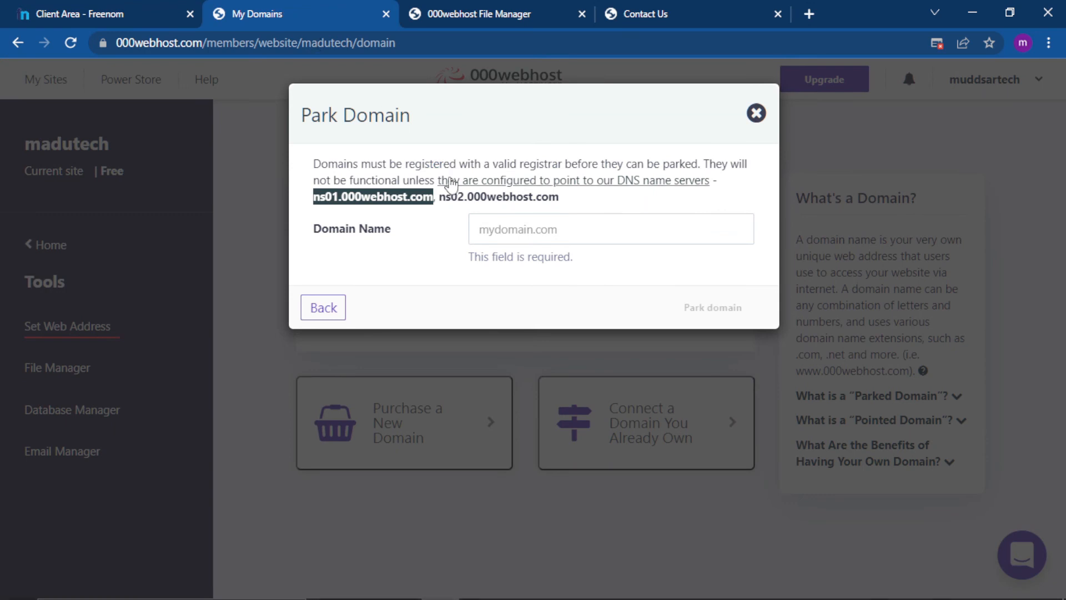
drag(441, 197, 566, 207)
key(ctrl+c)
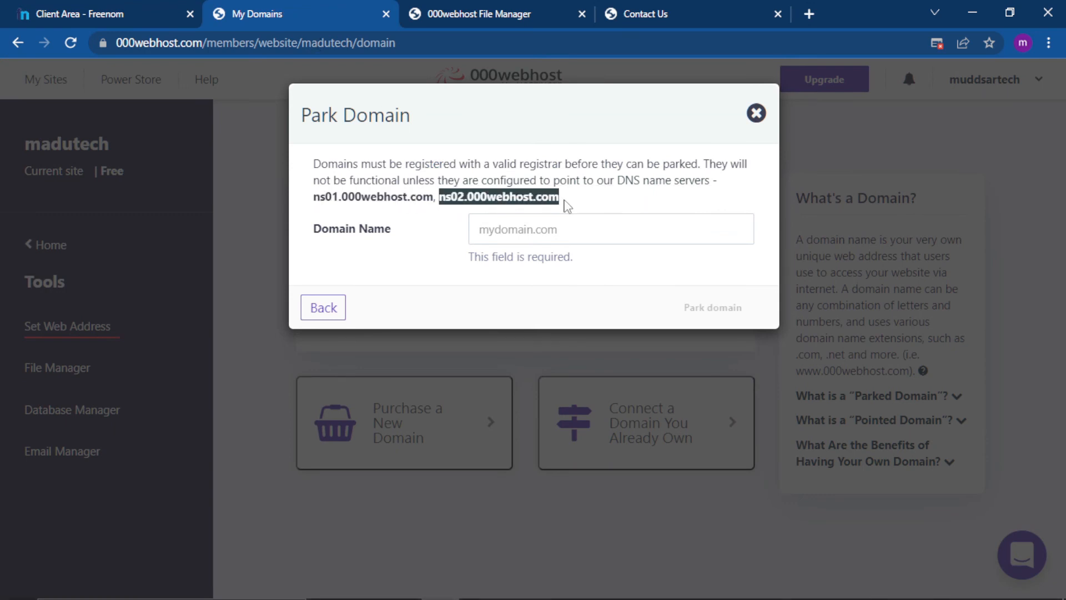
click(143, 9)
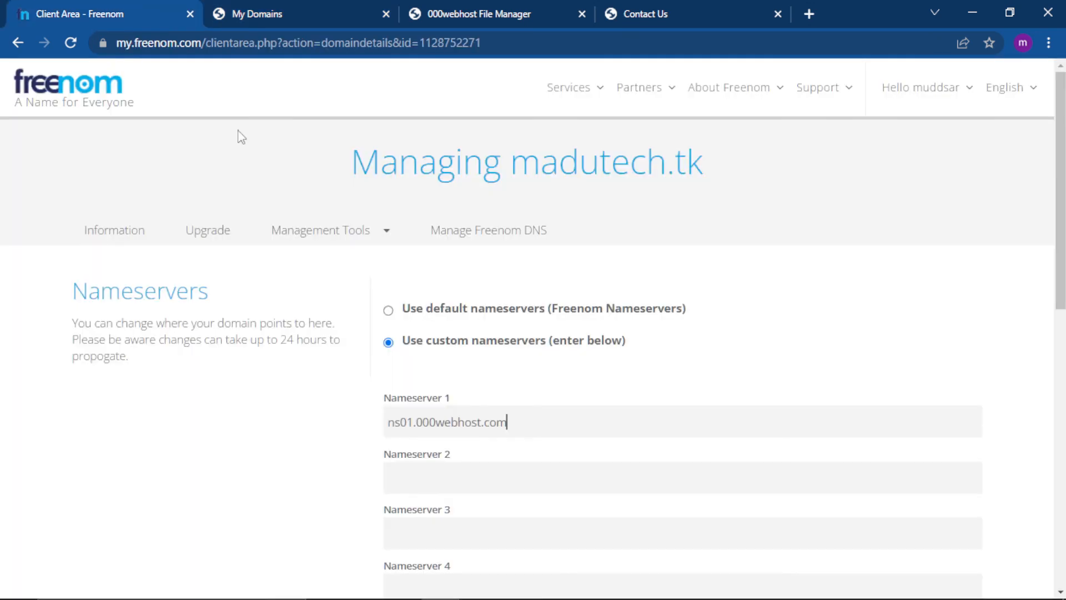
click(450, 479)
key(ctrl+v)
click(1059, 592)
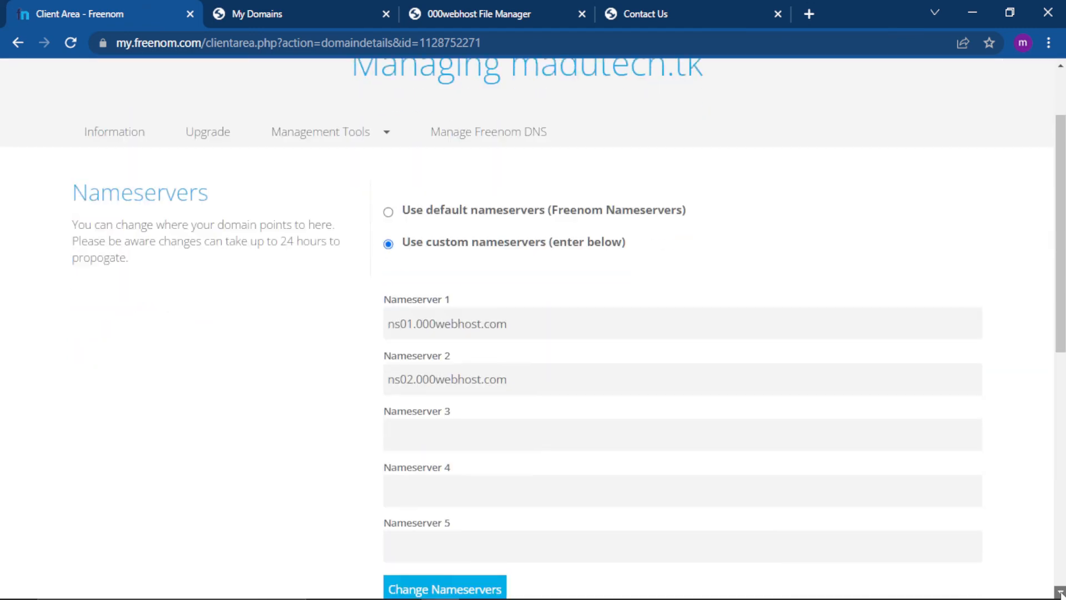
Save the custom nameservers for madutech.tk on Freenom.
click(1060, 593)
click(1061, 593)
click(1060, 593)
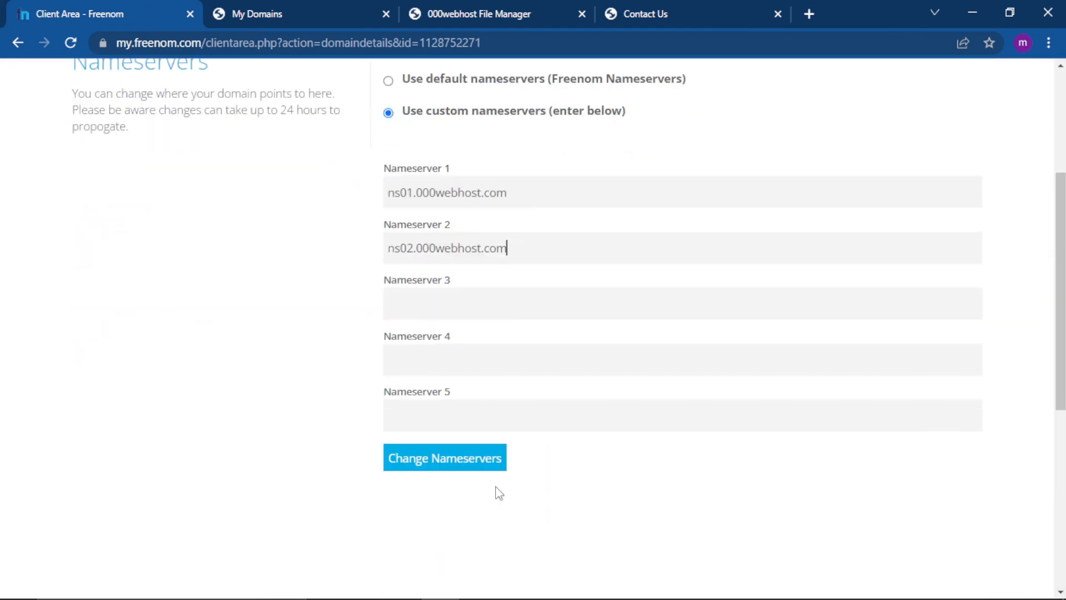
click(454, 469)
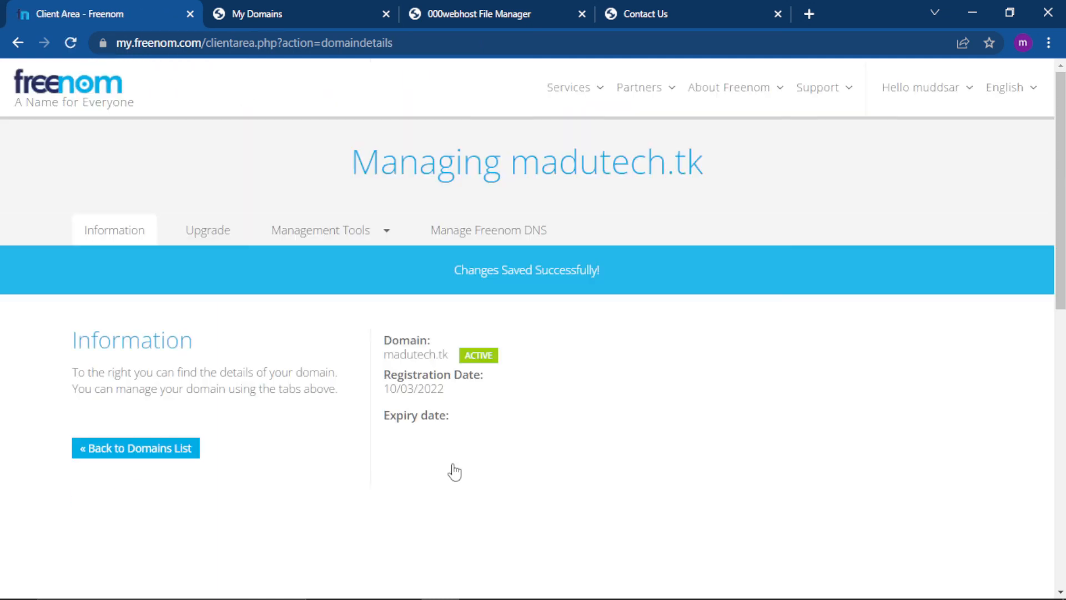
drag(455, 271, 600, 268)
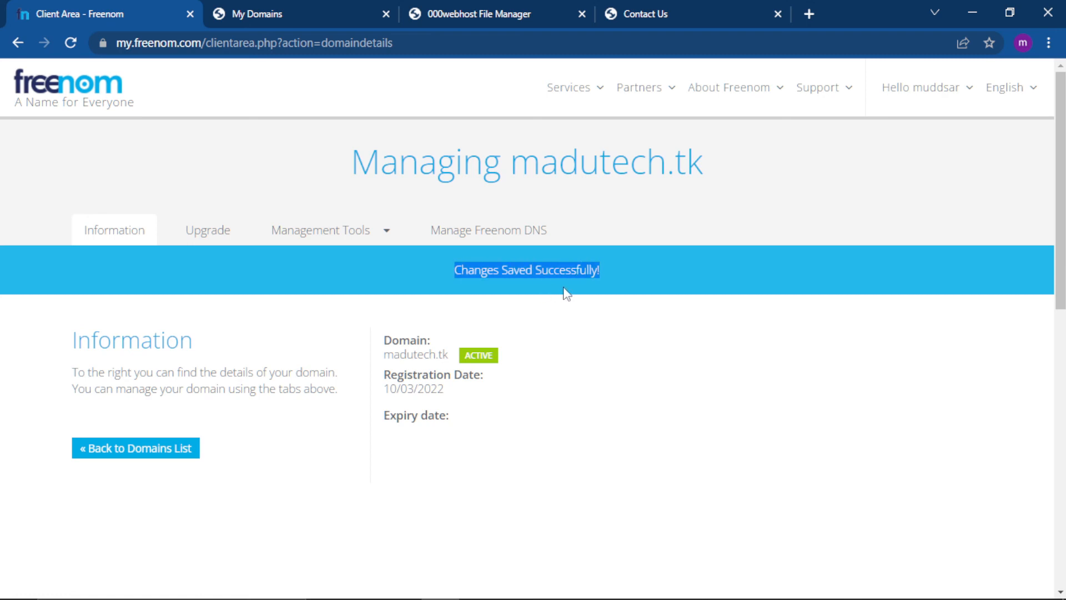
Copy madutech.tk from Freenom's domain list into the Park Domain dialog on 000webhost and park the domain.
click(305, 7)
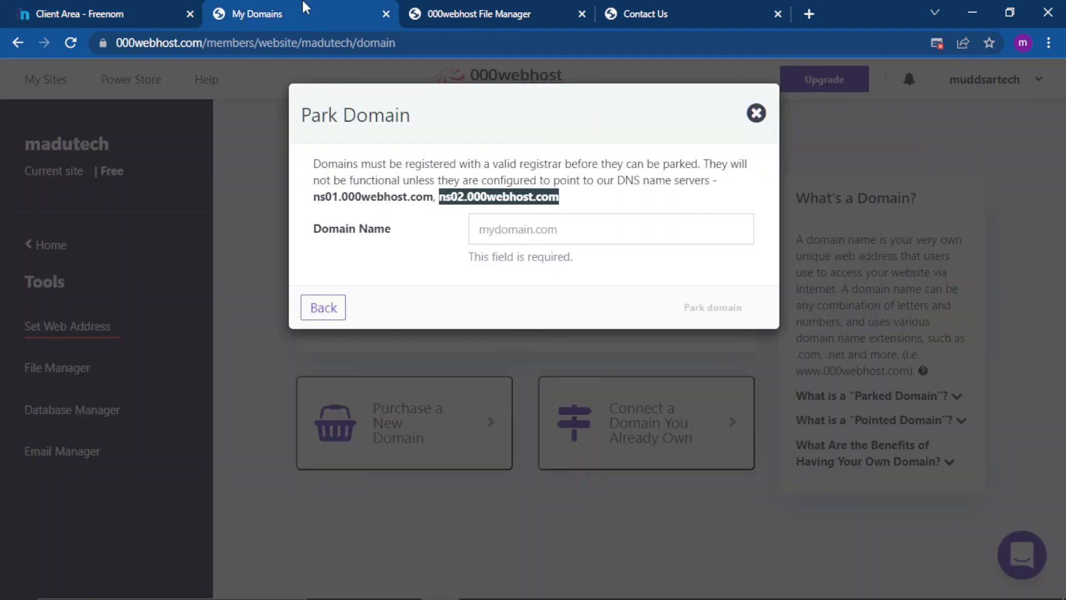
click(509, 230)
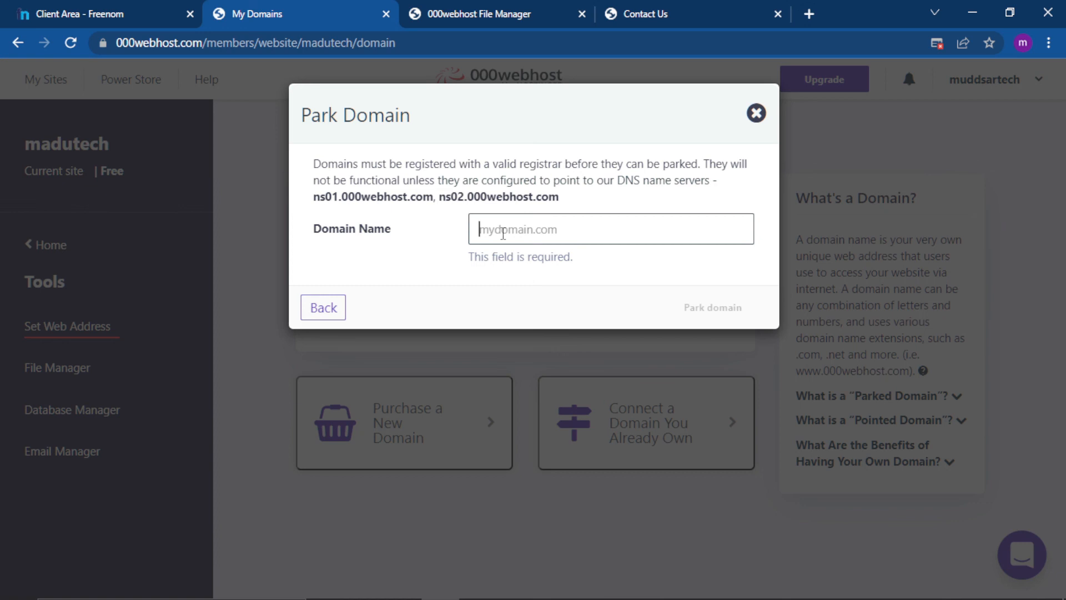
click(59, 9)
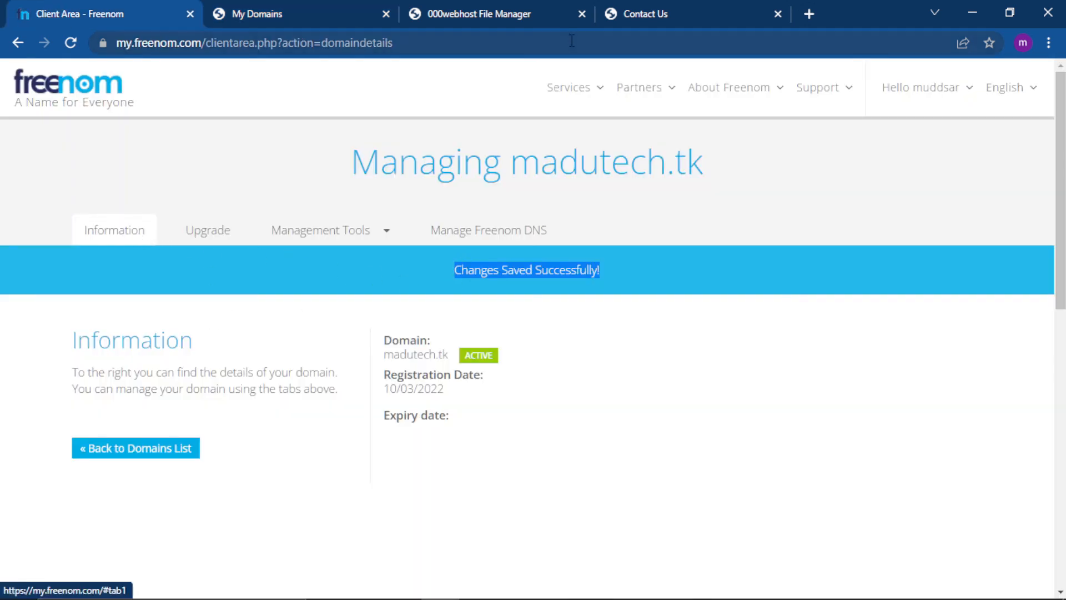
click(594, 94)
click(583, 174)
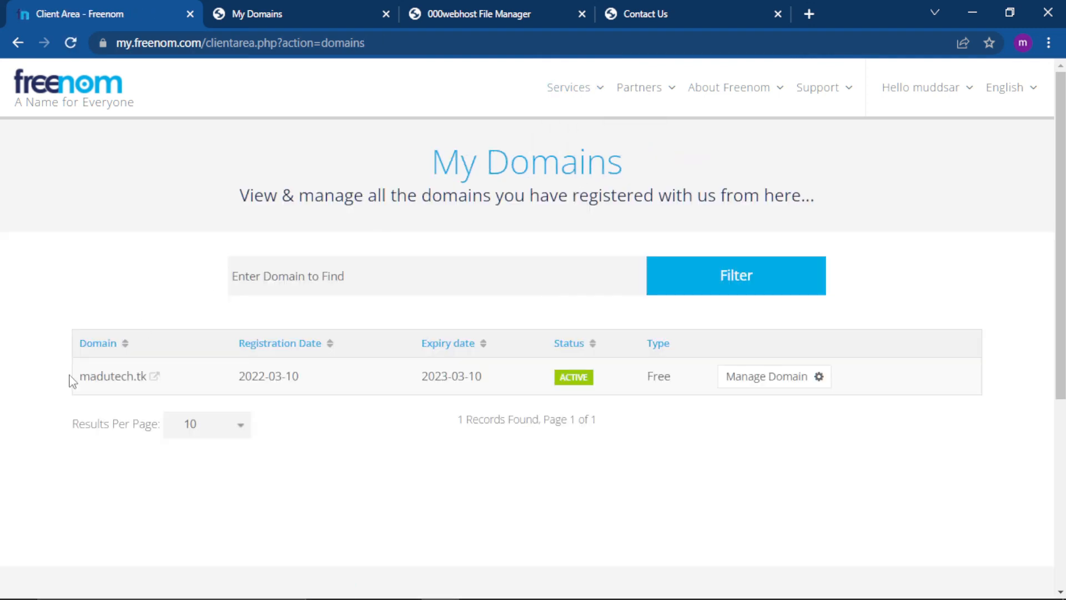
drag(74, 382, 147, 378)
key(ctrl+c)
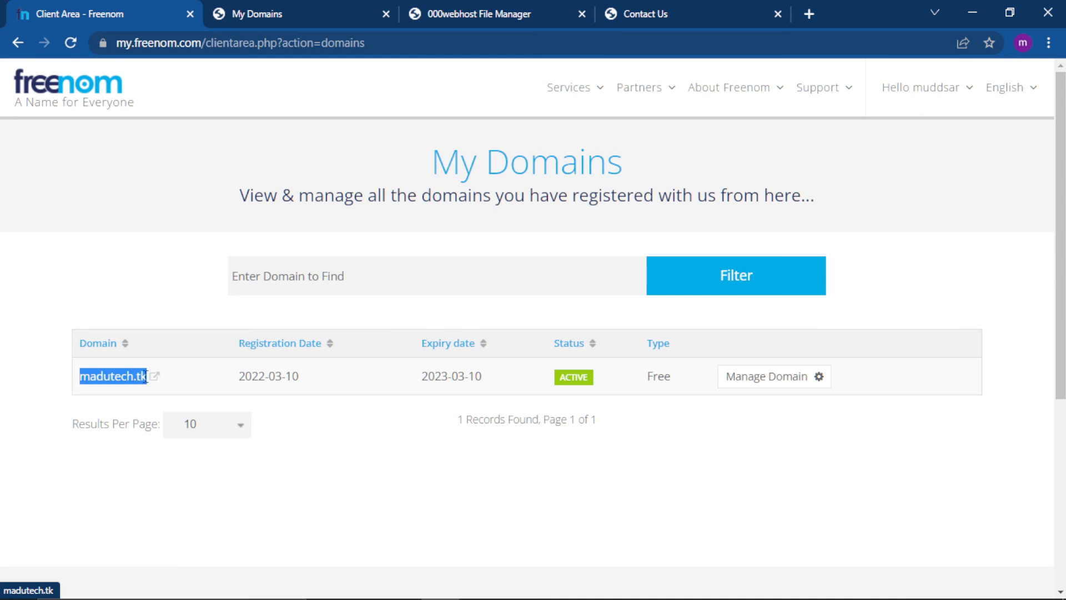
click(296, 16)
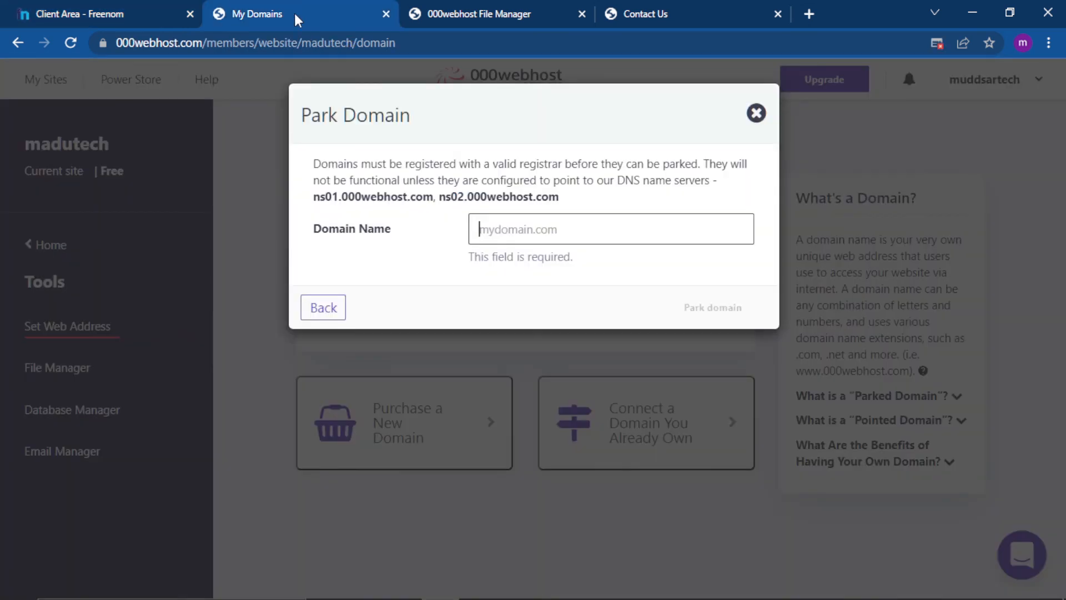
key(ctrl+v)
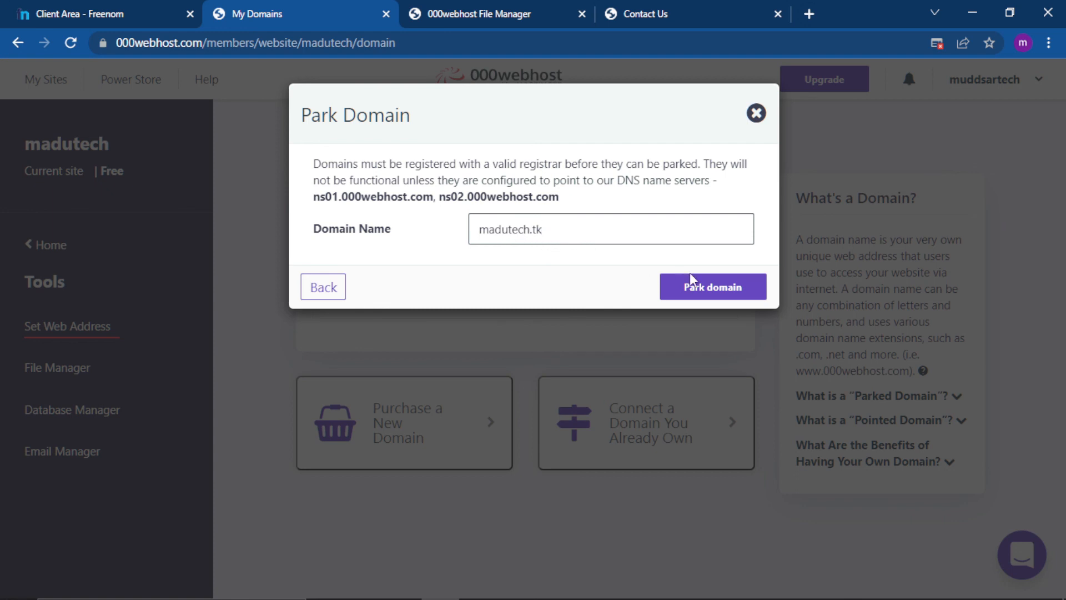
click(714, 288)
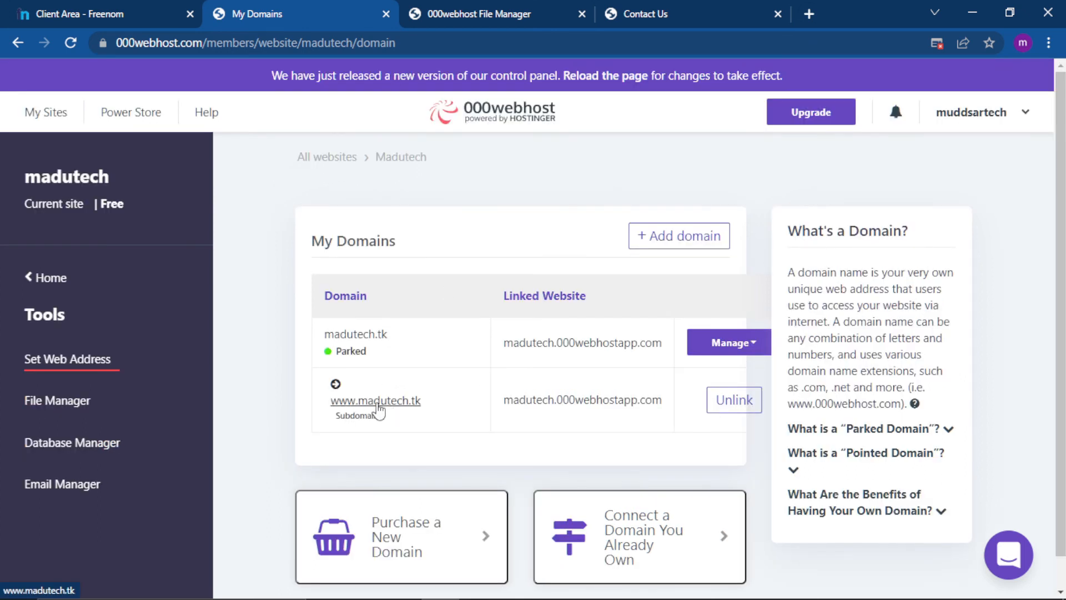
right_click(378, 409)
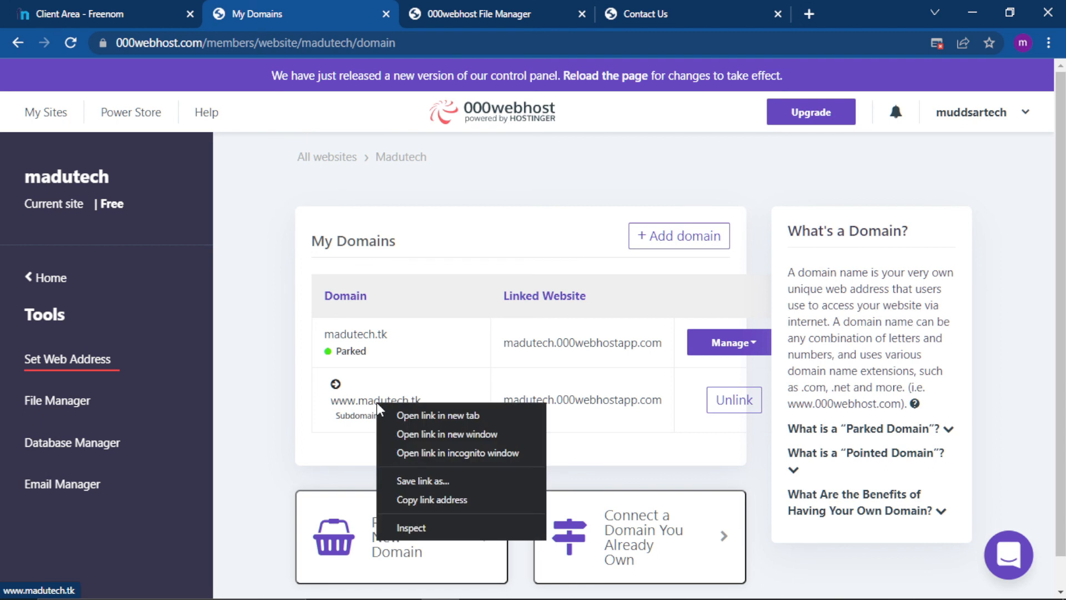
click(414, 415)
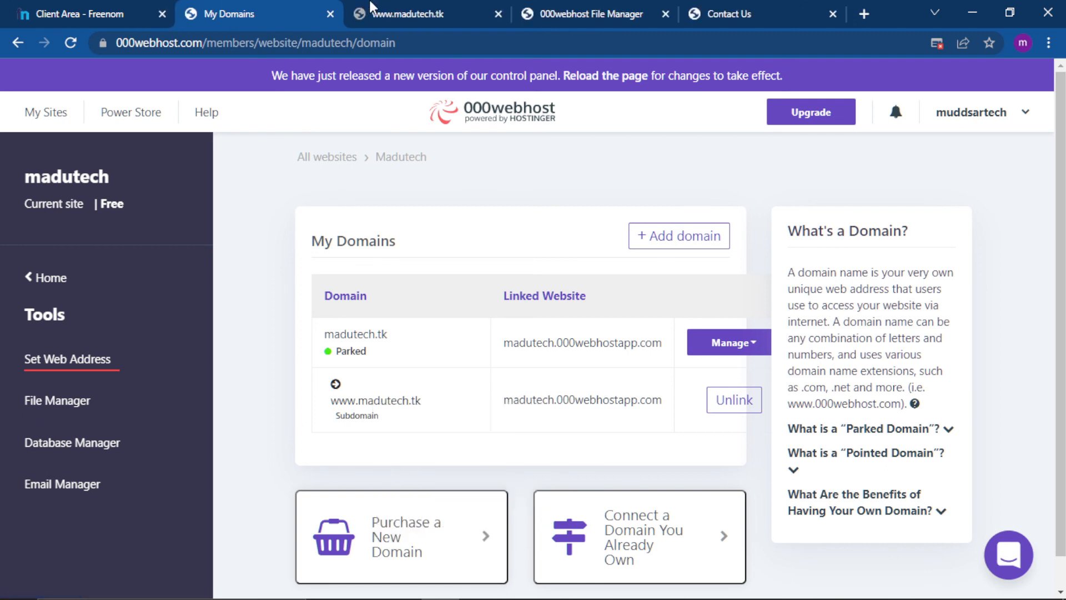
click(381, 25)
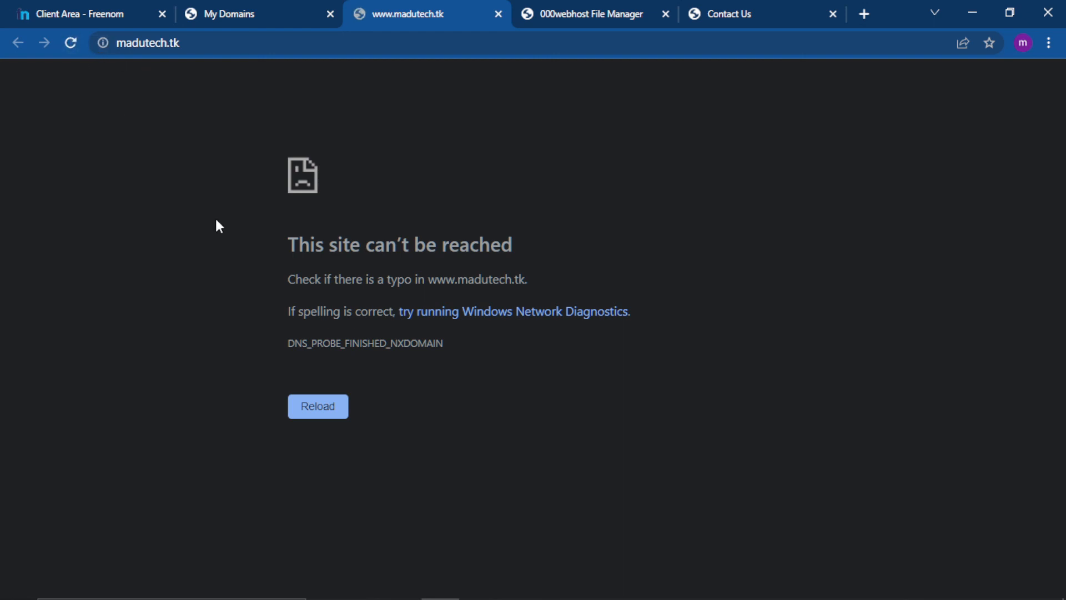
key(F5)
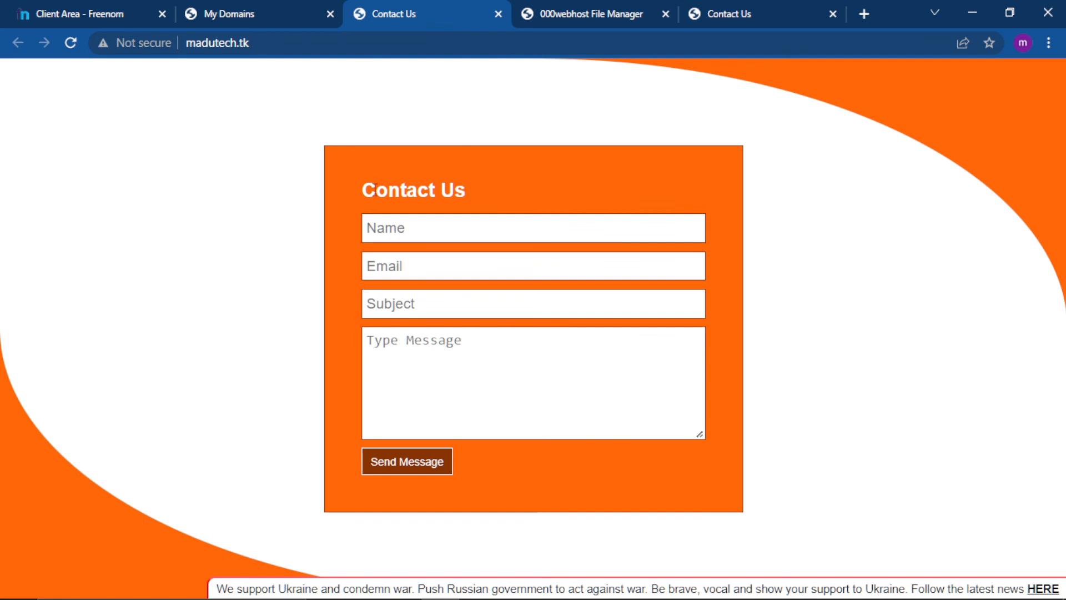
click(380, 243)
click(215, 43)
key(ctrl+c)
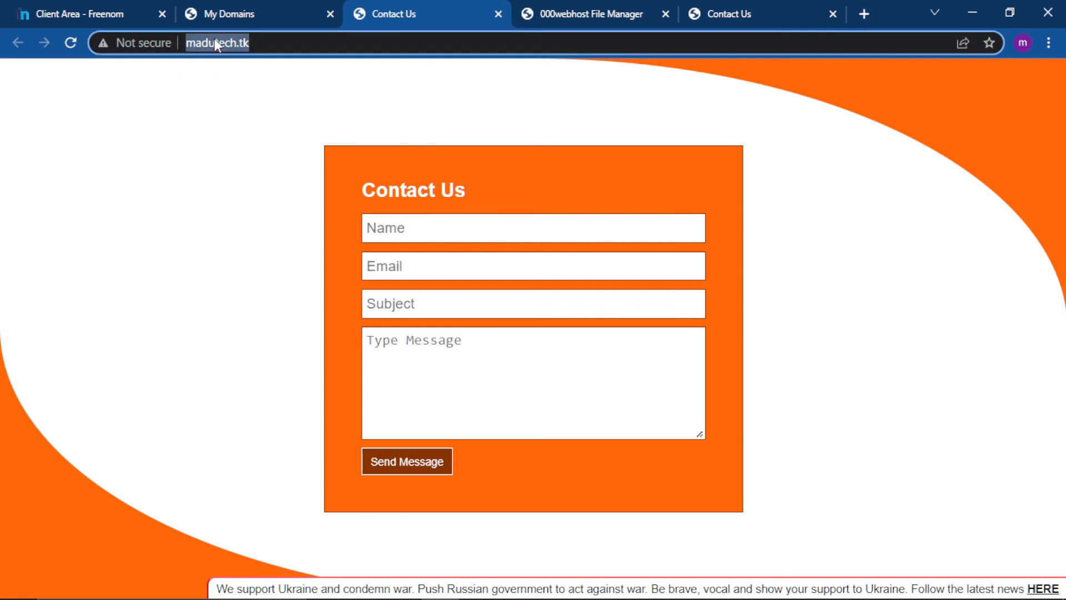
Close all the Freenom, 000webhost and website tabs, leaving only a new empty tab.
click(327, 15)
click(327, 16)
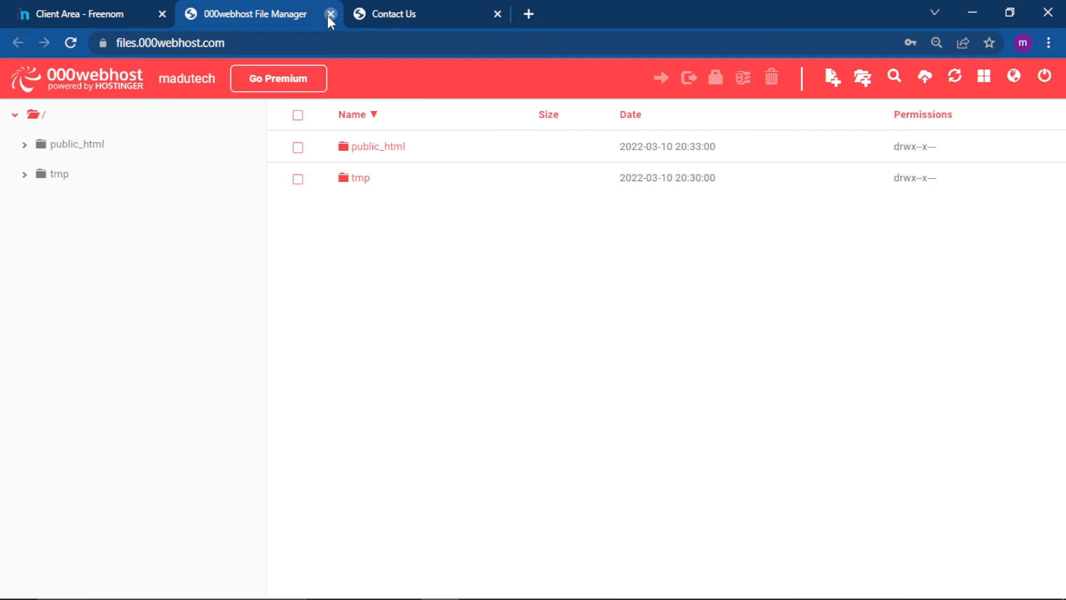
click(327, 15)
click(327, 16)
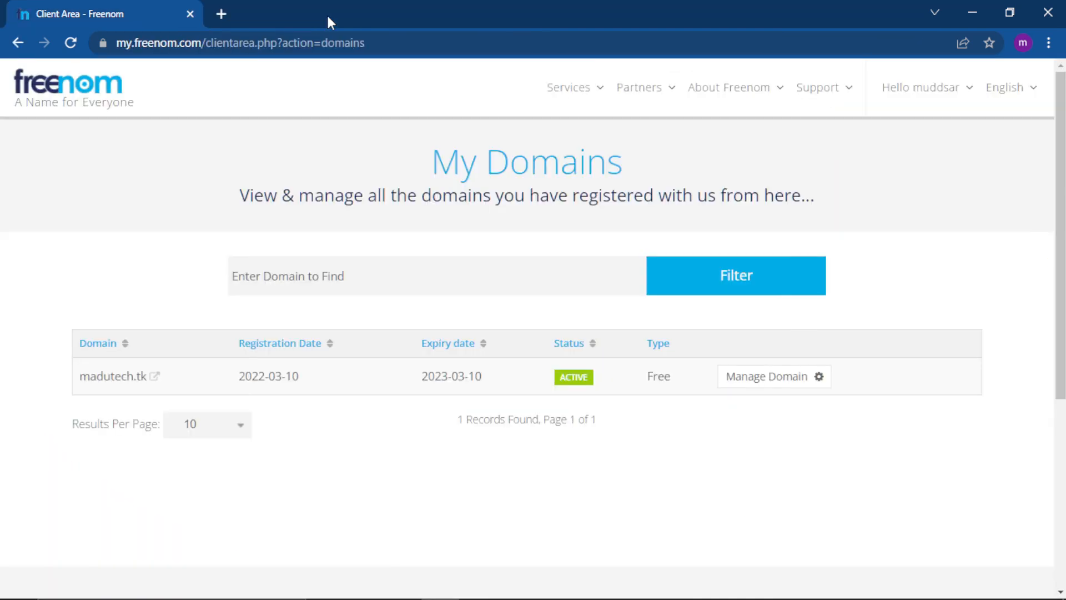
click(228, 13)
click(190, 14)
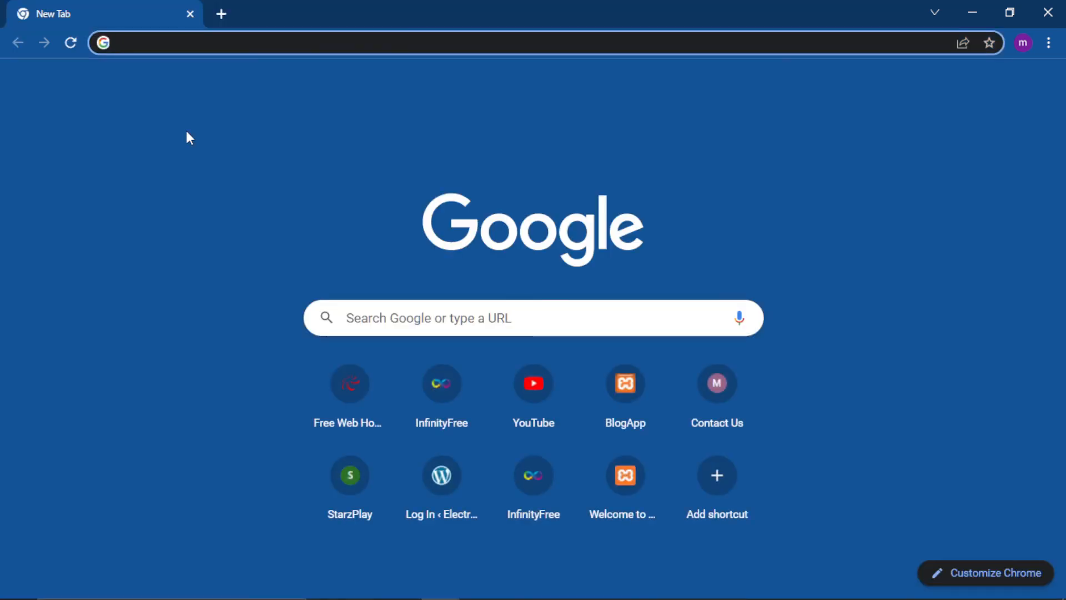
Enter madutech.tk as the address in the empty tab and load the website.
key(ctrl+v)
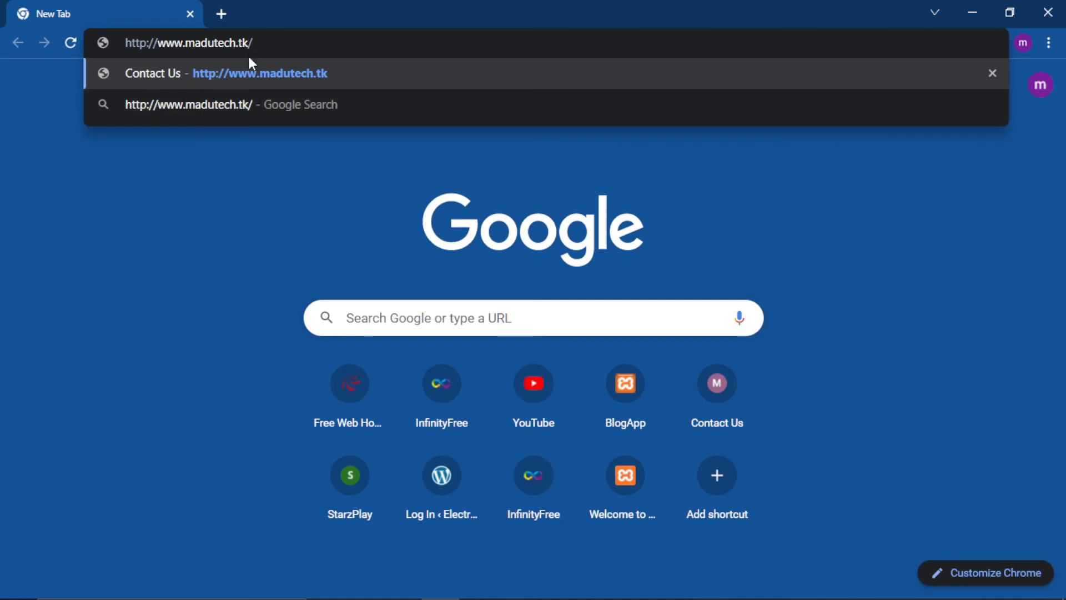
key(BackSpace)
key(BackSpace)
key(BackSpace)
key(BackSpace)
key(BackSpace)
key(BackSpace)
key(BackSpace)
key(BackSpace)
key(BackSpace)
key(BackSpace)
key(BackSpace)
key(BackSpace)
key(BackSpace)
key(BackSpace)
key(BackSpace)
key(BackSpace)
key(BackSpace)
key(BackSpace)
key(BackSpace)
key(BackSpace)
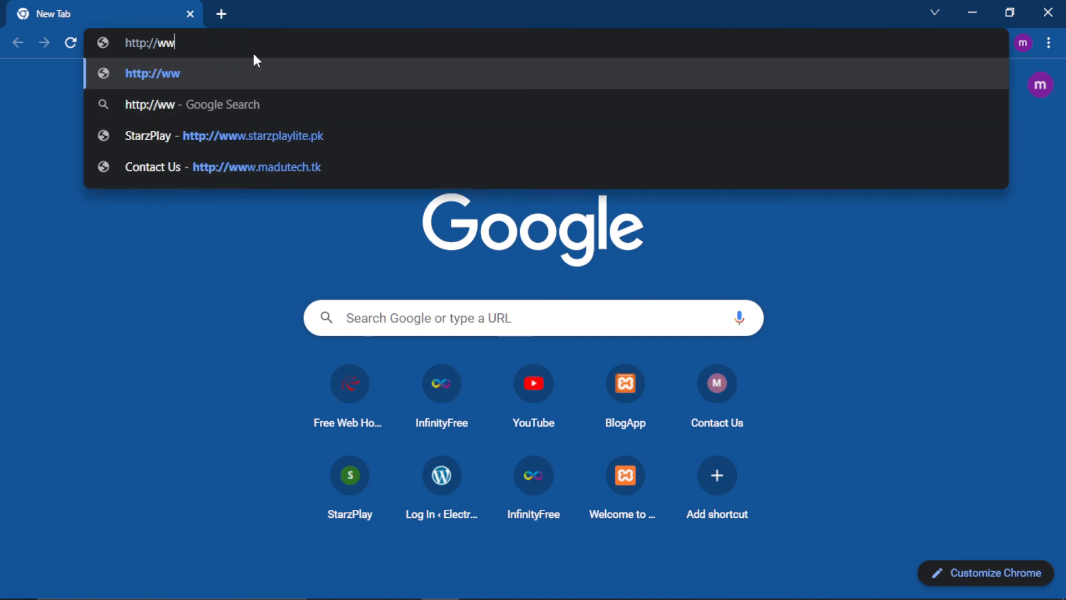
text(madu)
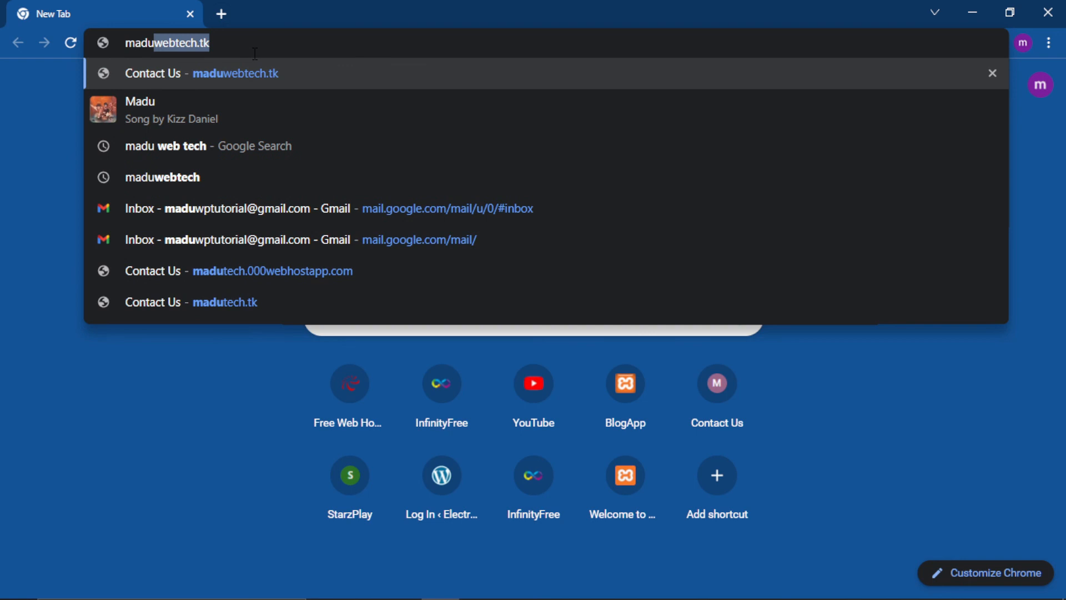
text(tech)
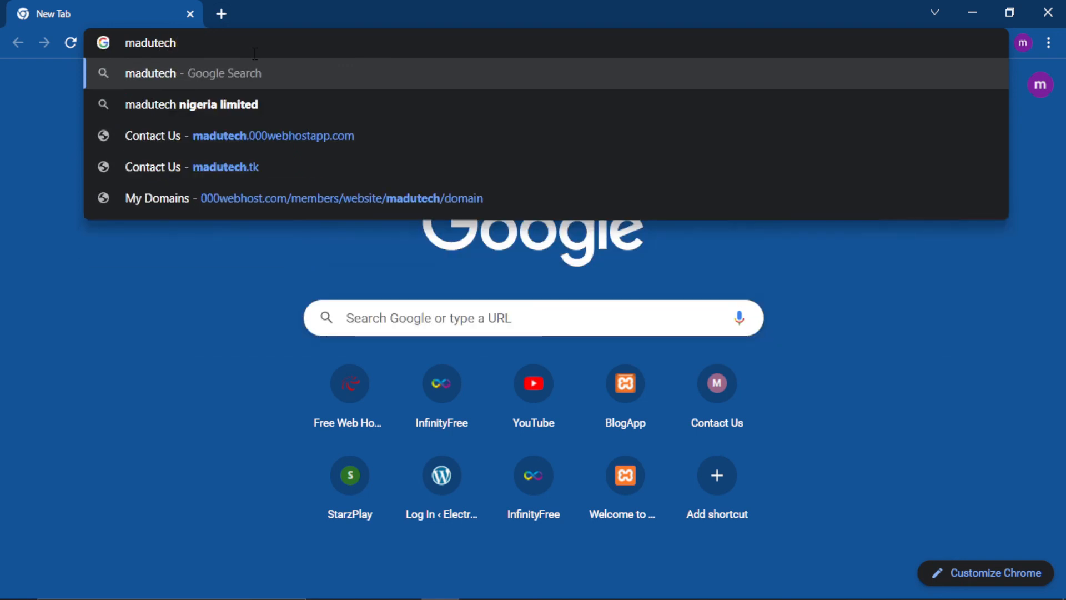
text(.tk)
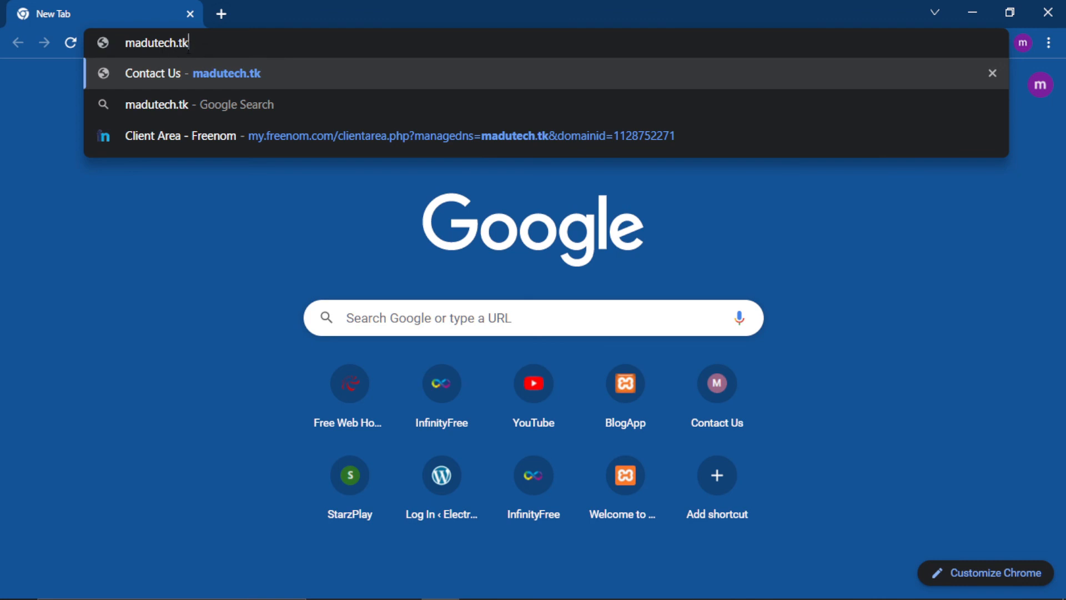
drag(206, 45, 116, 29)
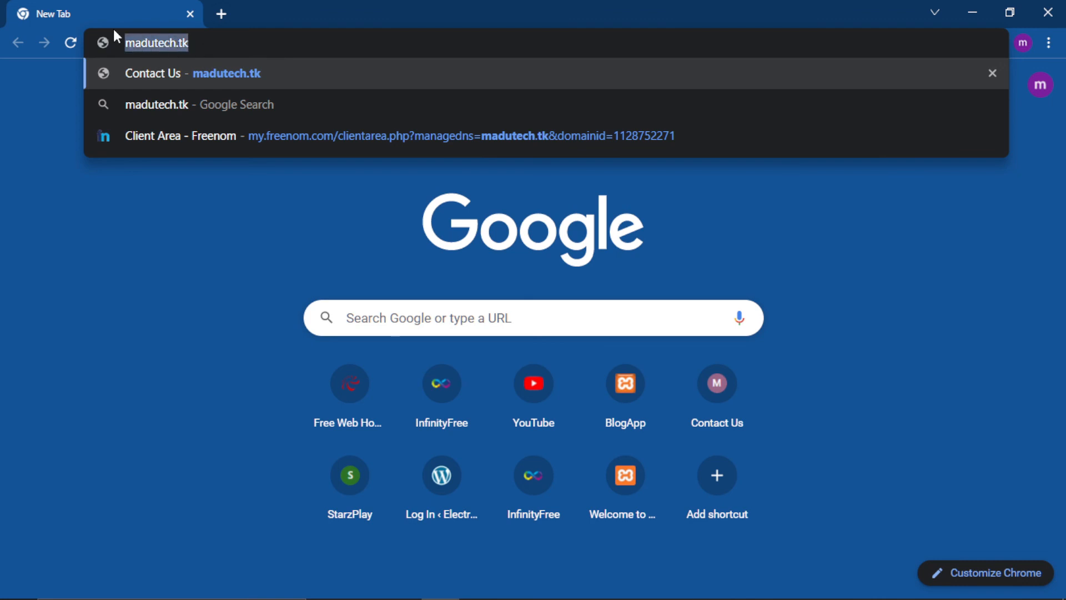
key(Return)
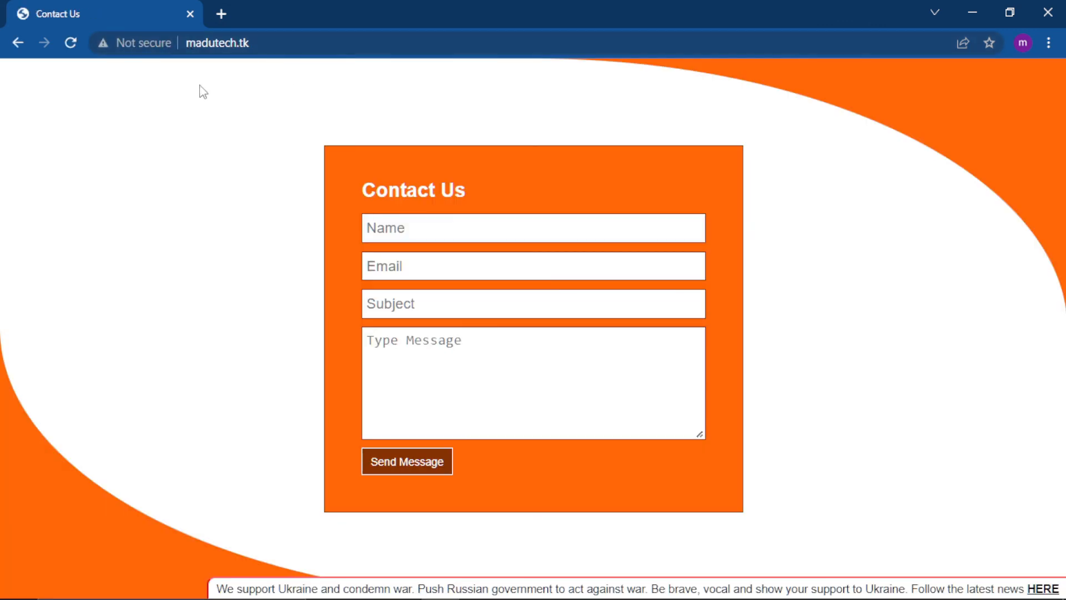
Examine the full web address of the loaded Contact Us page and its connection security information.
click(239, 43)
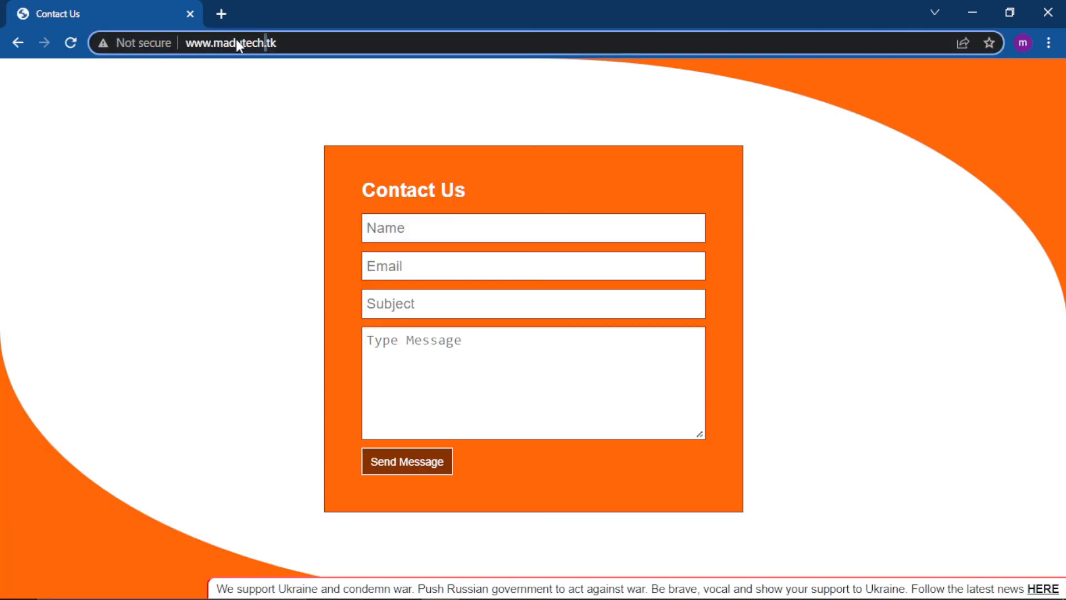
click(183, 45)
click(195, 44)
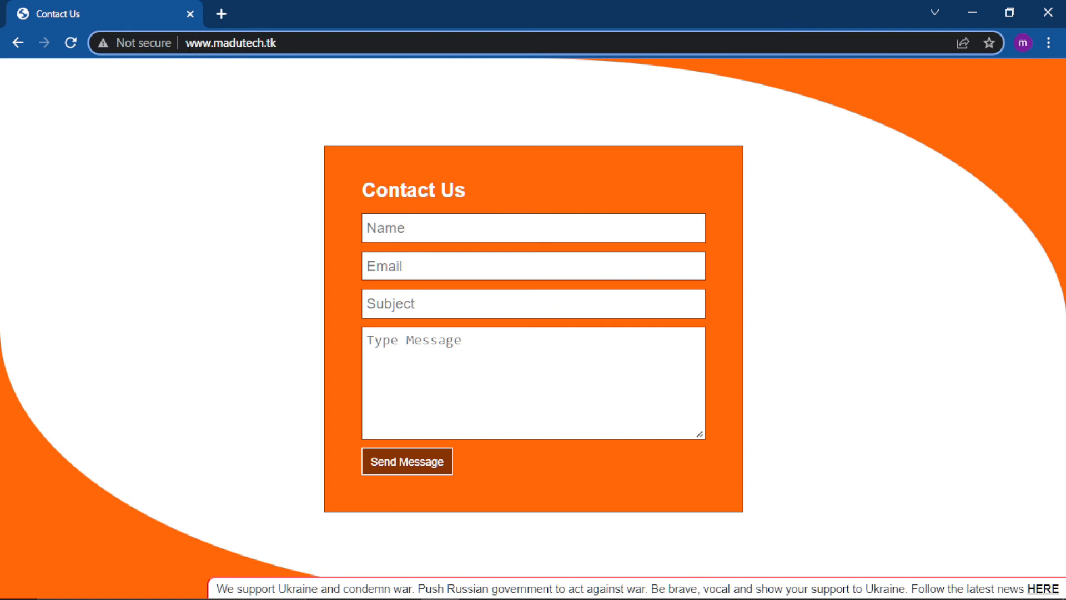
click(184, 43)
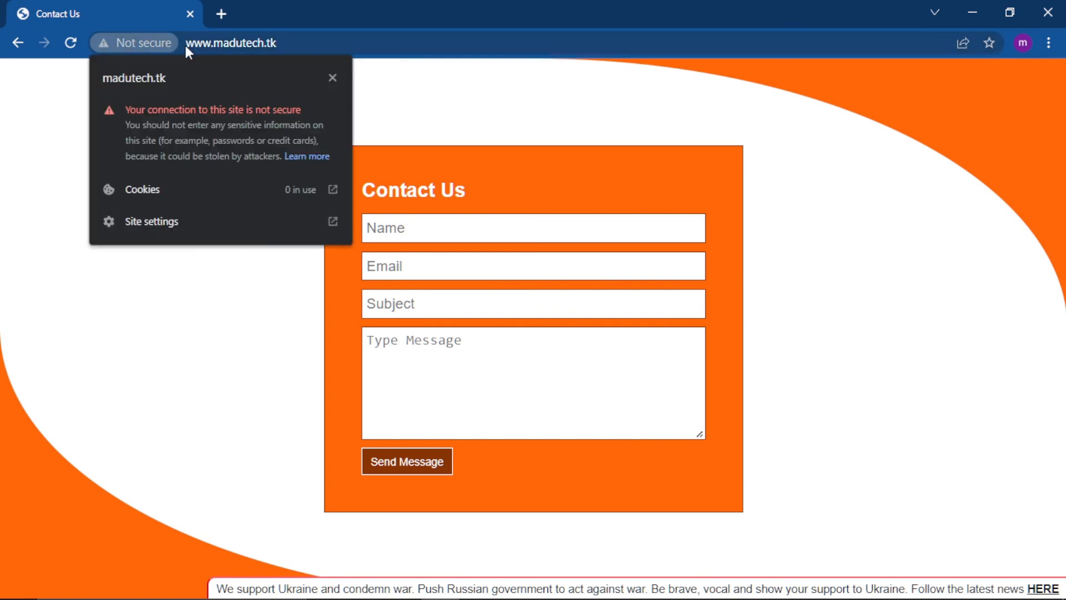
click(338, 75)
drag(300, 43, 183, 45)
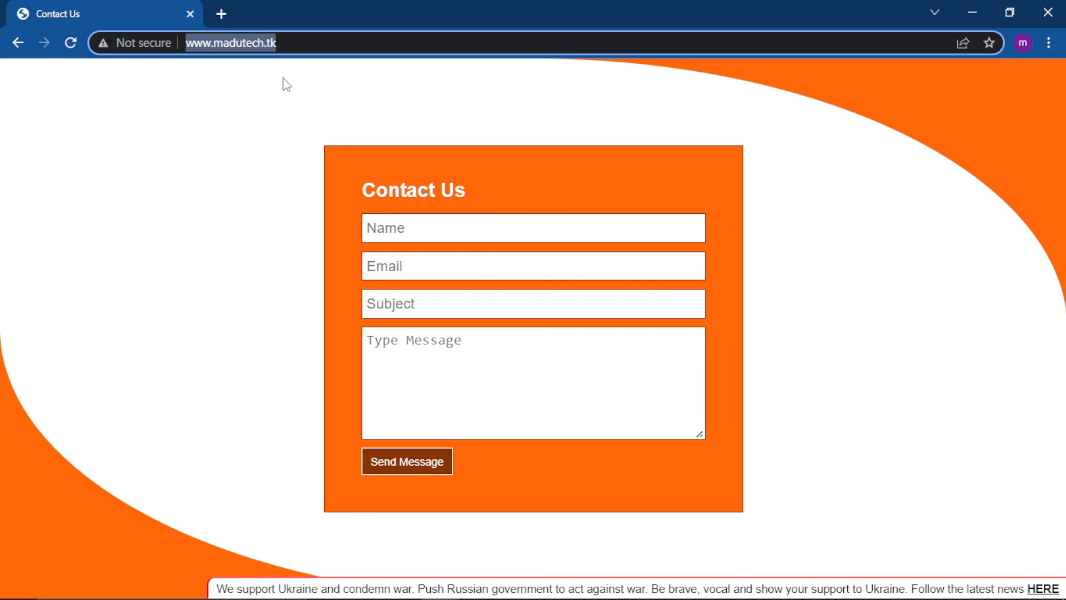